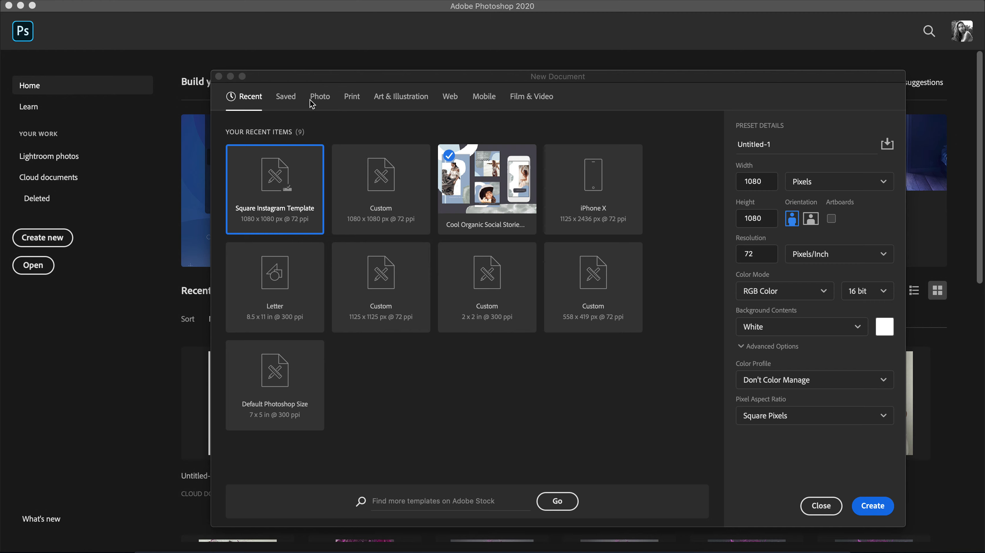
- Look through the new-document preset categories and choose the Mobile presets with the iPhone X blank document
click(289, 97)
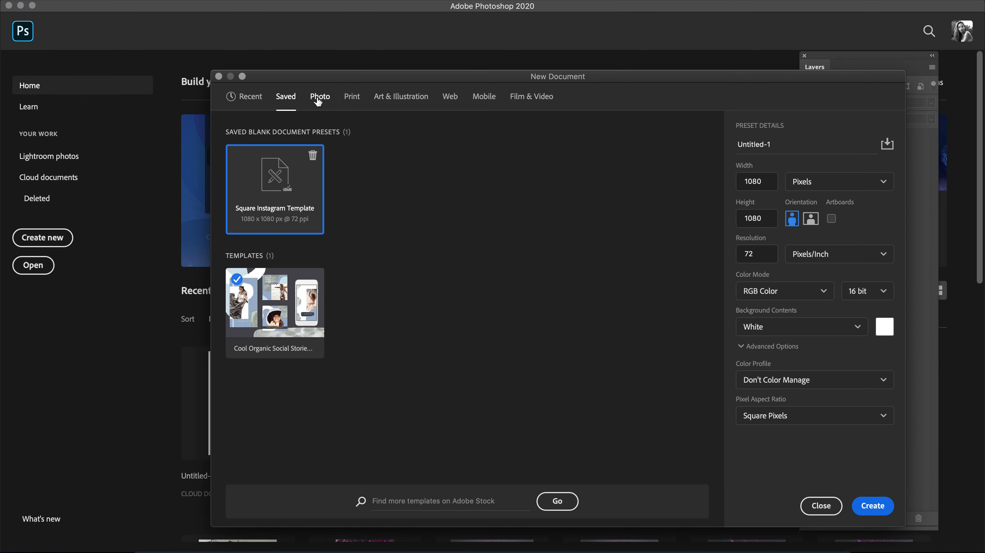
click(321, 98)
click(352, 97)
click(400, 97)
click(450, 96)
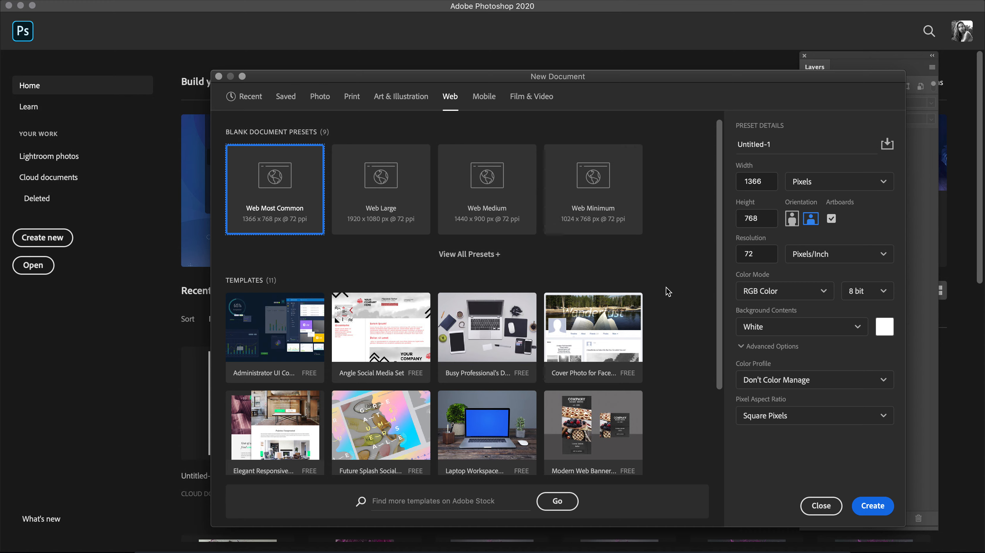
click(491, 101)
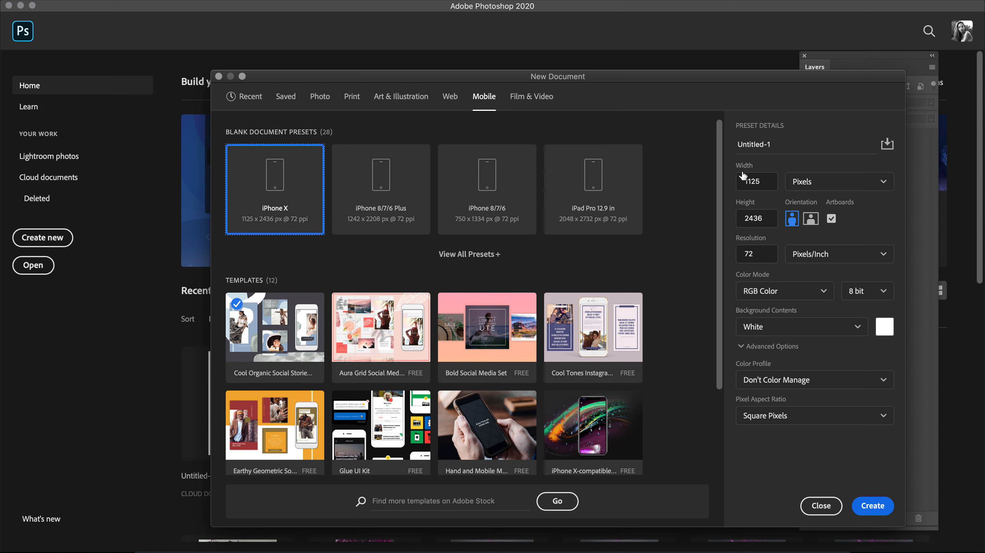
- Name the new document "Ice Cream Social Media"
drag(771, 145, 724, 139)
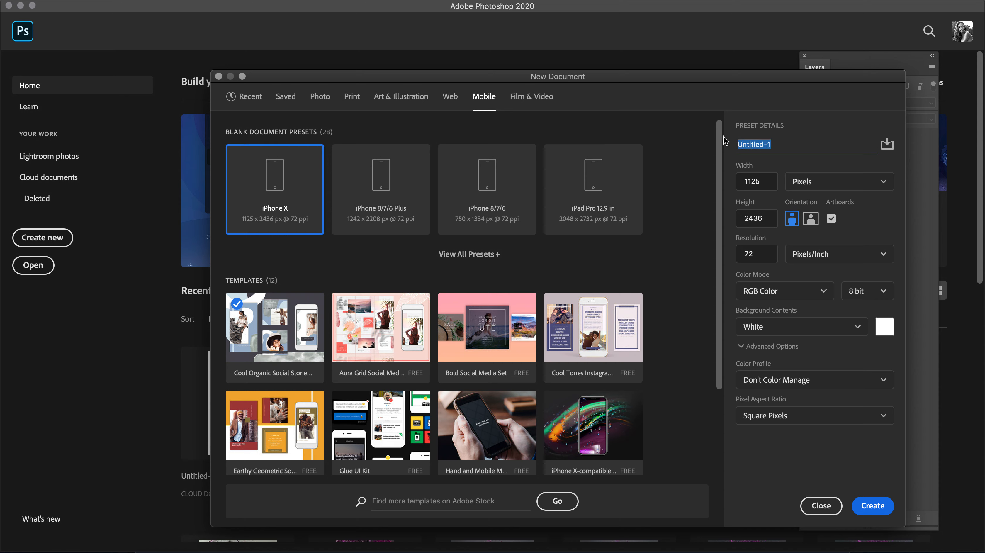
key(BackSpace)
text(Ice S)
key(BackSpace)
text(Cream Social Media)
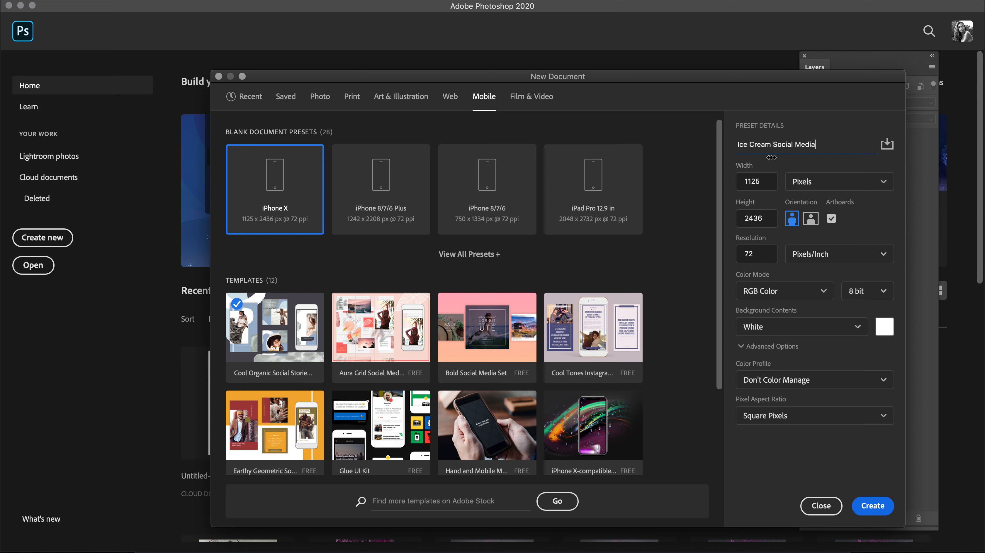
- Set the document's width and height to 1080 pixels each and create it
click(769, 182)
text(1080)
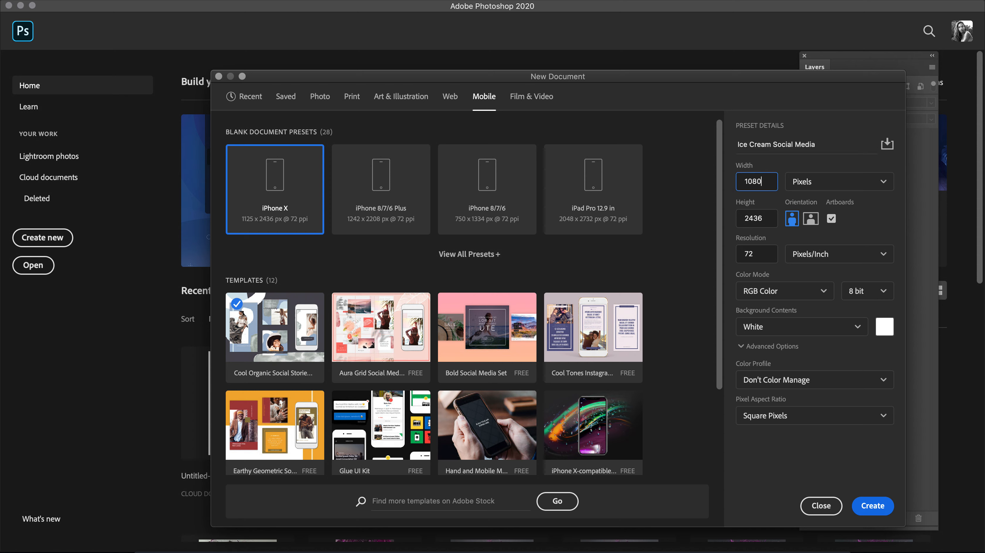
key(Tab)
text(1080)
click(765, 186)
click(766, 181)
drag(774, 184, 724, 179)
drag(769, 219, 734, 218)
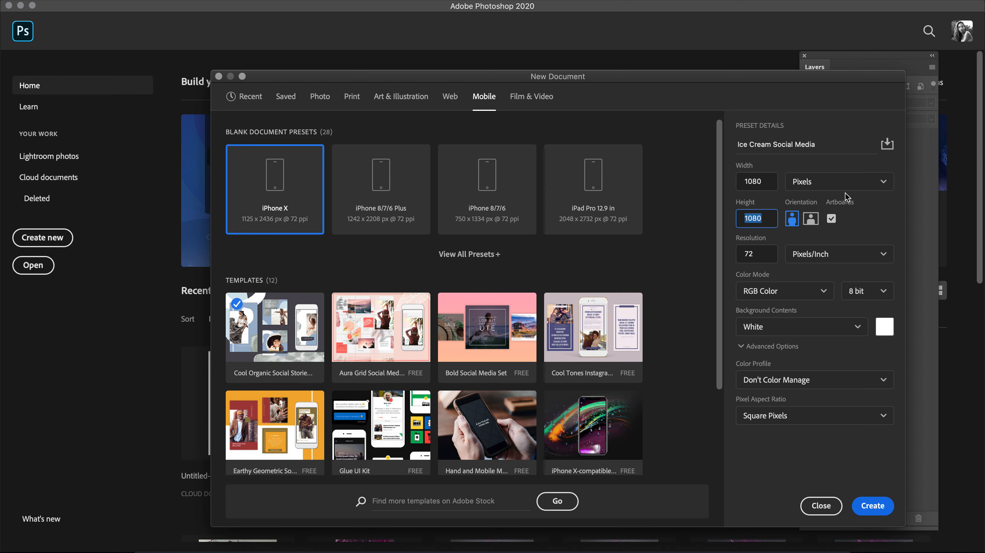
click(767, 256)
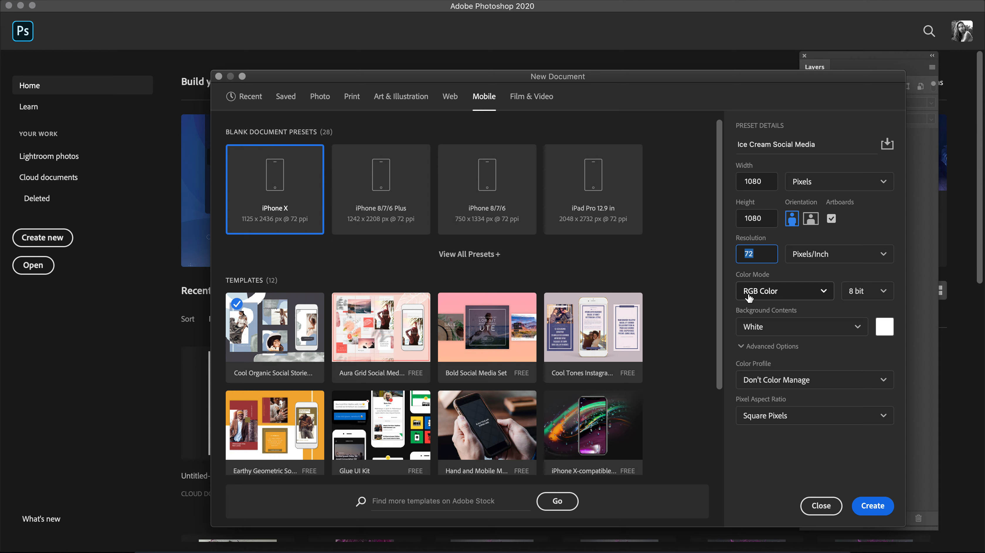
click(869, 506)
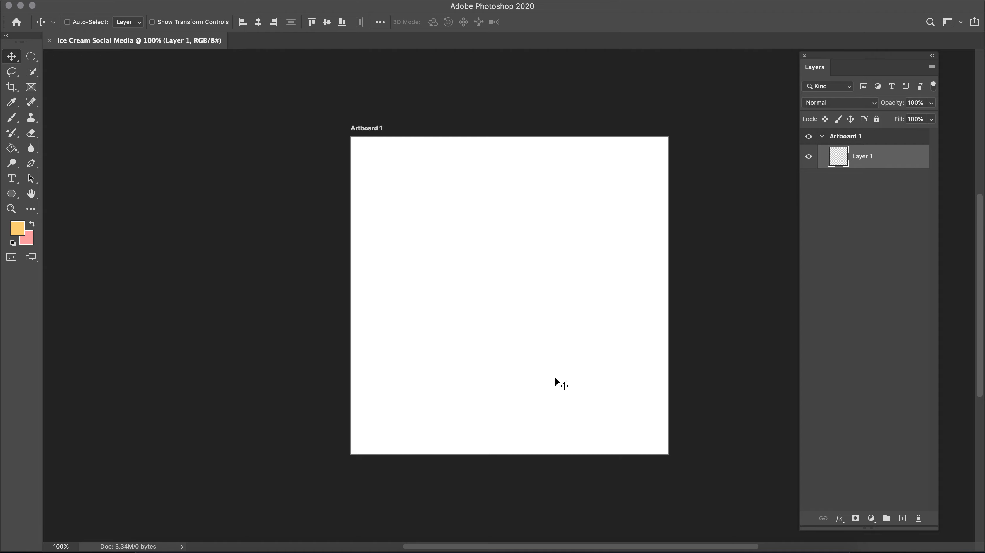
- Choose the Photography workspace
click(353, 1)
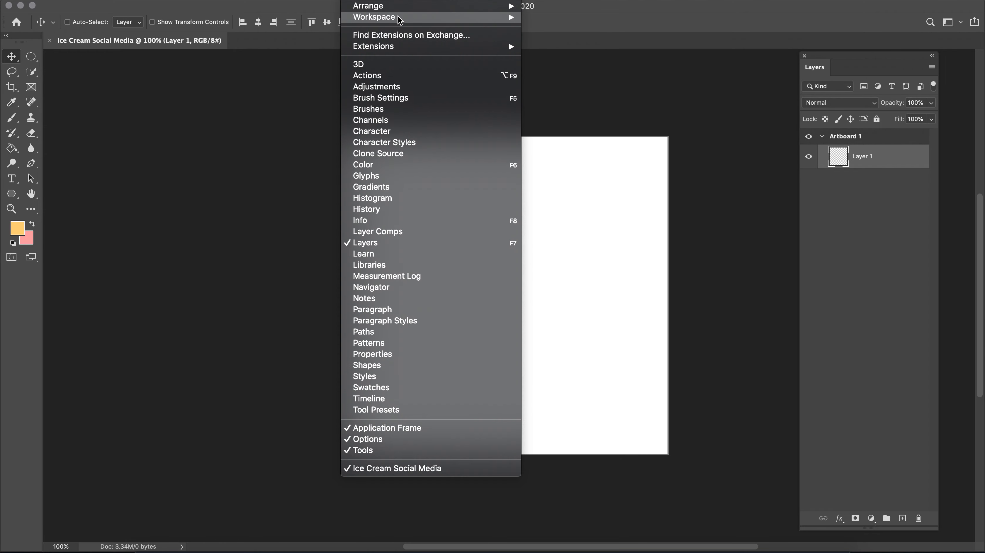
mouse_move(401, 17)
click(552, 62)
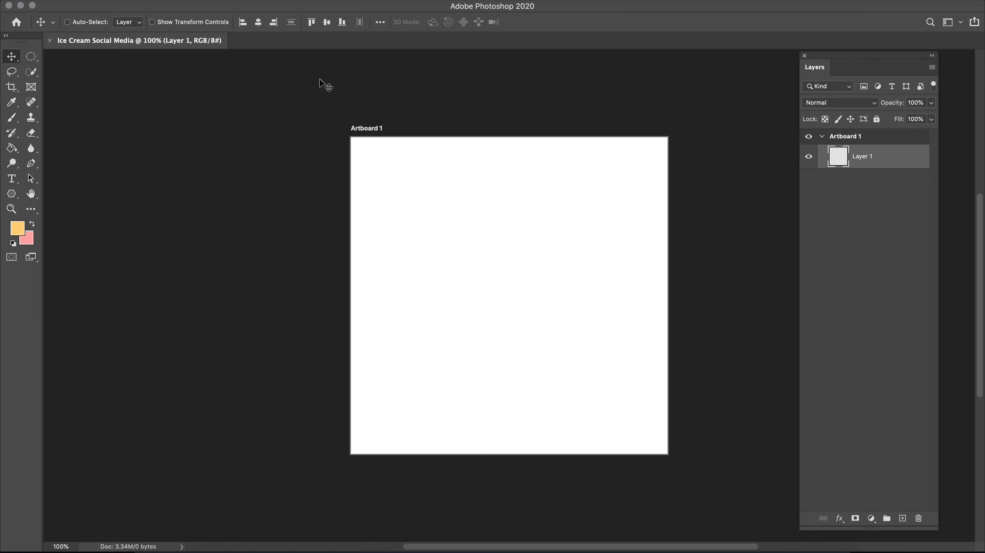
click(358, 1)
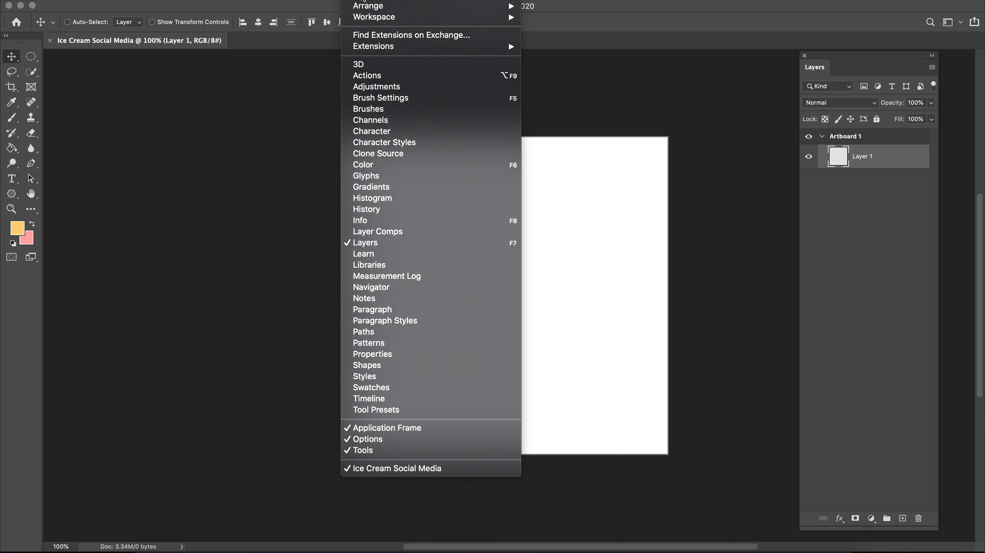
mouse_move(381, 17)
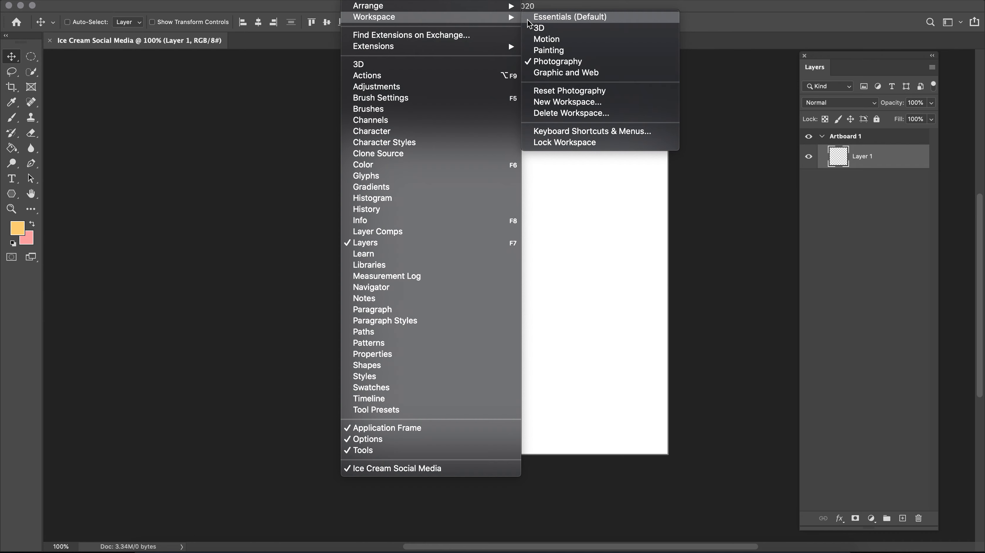
click(219, 131)
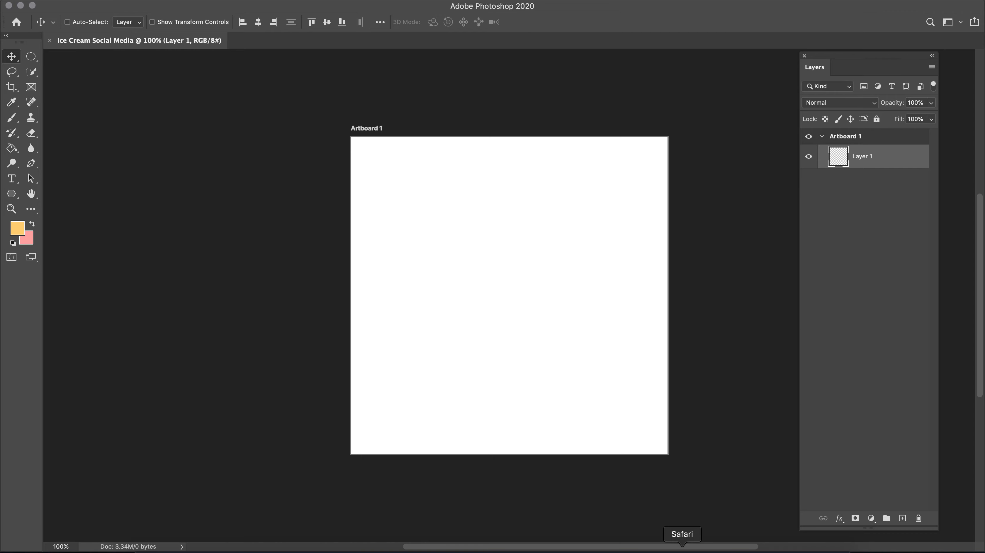
- Switch to Safari and bring the ice cream cone photo from the Unsplash page into the Photoshop artboard
click(682, 549)
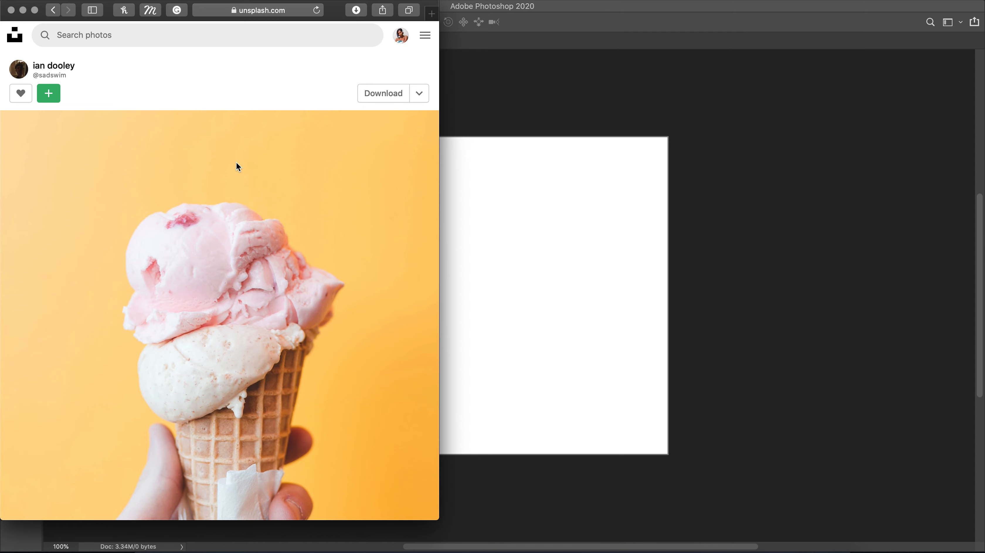
scroll(236, 163, down, 5)
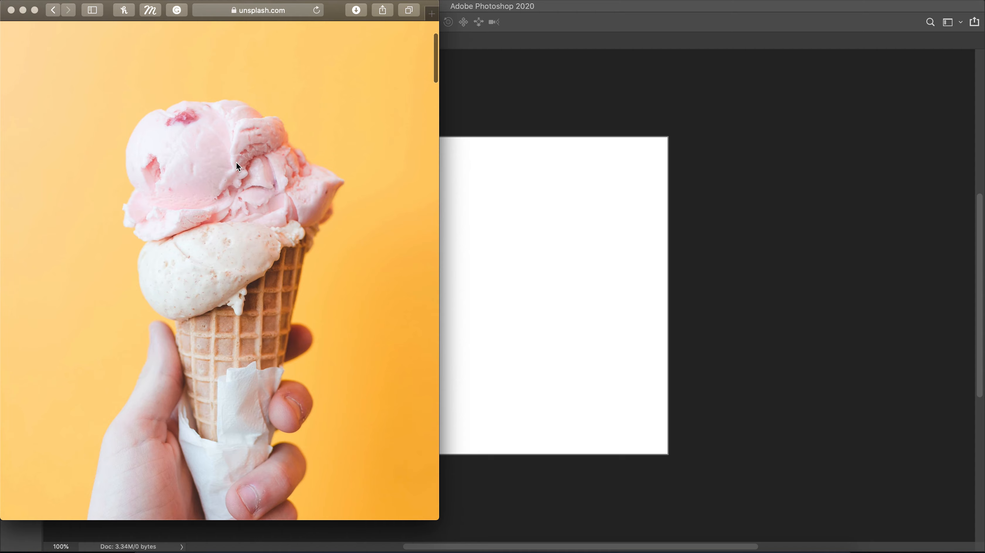
scroll(237, 165, up, 5)
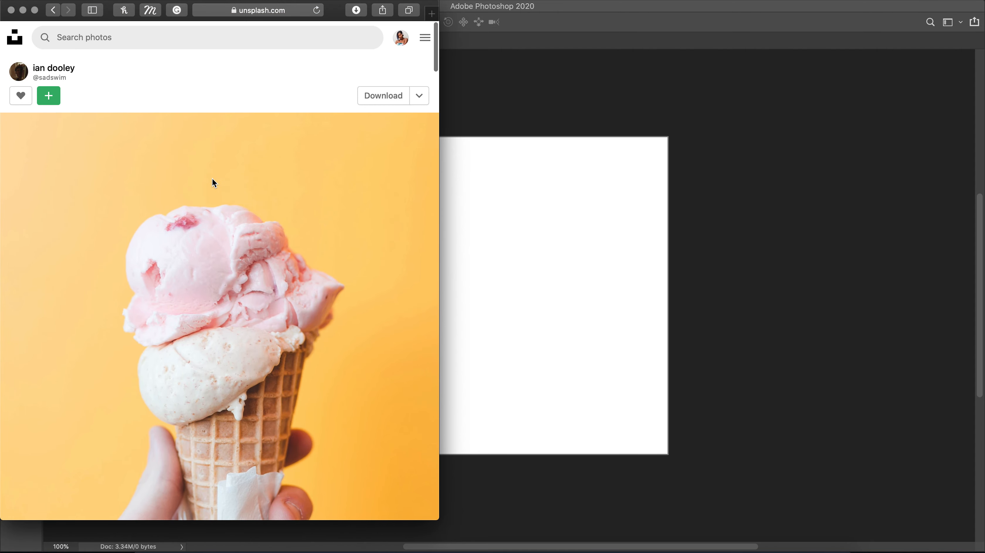
scroll(174, 304, down, 7)
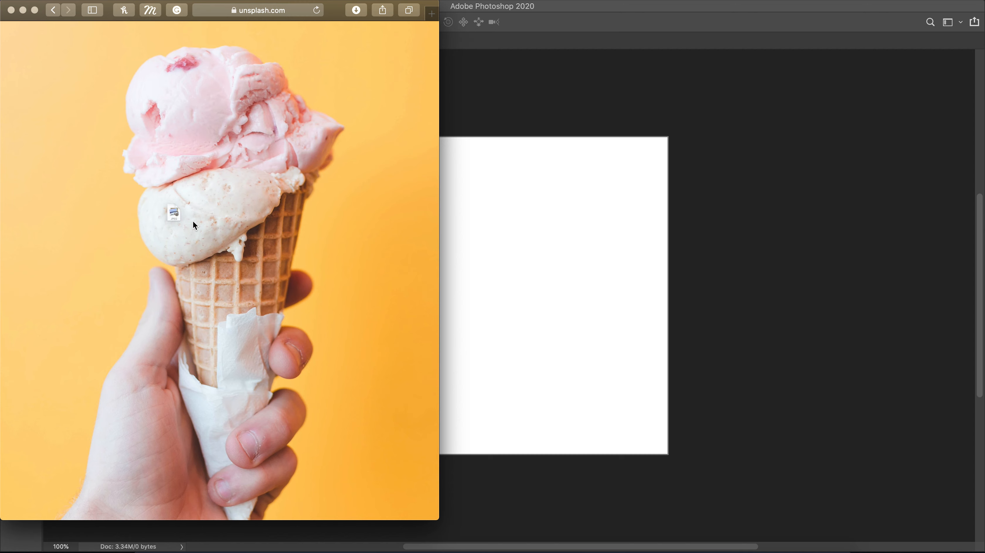
drag(379, 246, 520, 337)
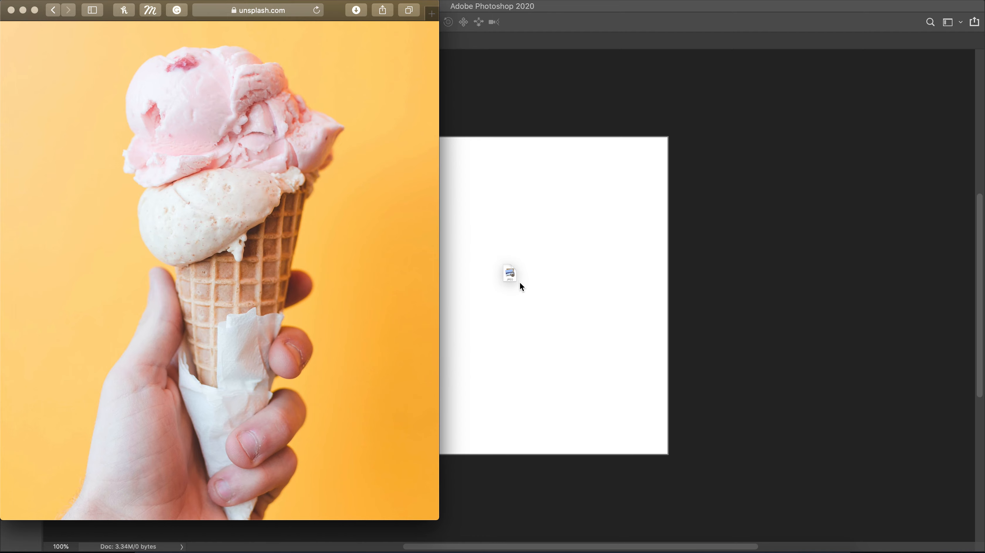
drag(524, 274, 524, 275)
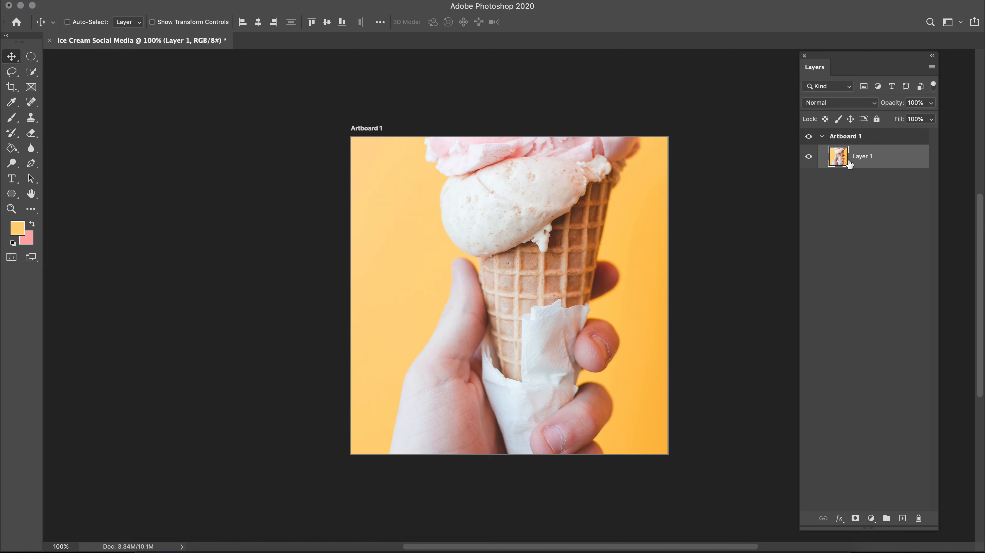
- Rename the photo's layer, Layer 1, to "Ice cream"
double_click(860, 156)
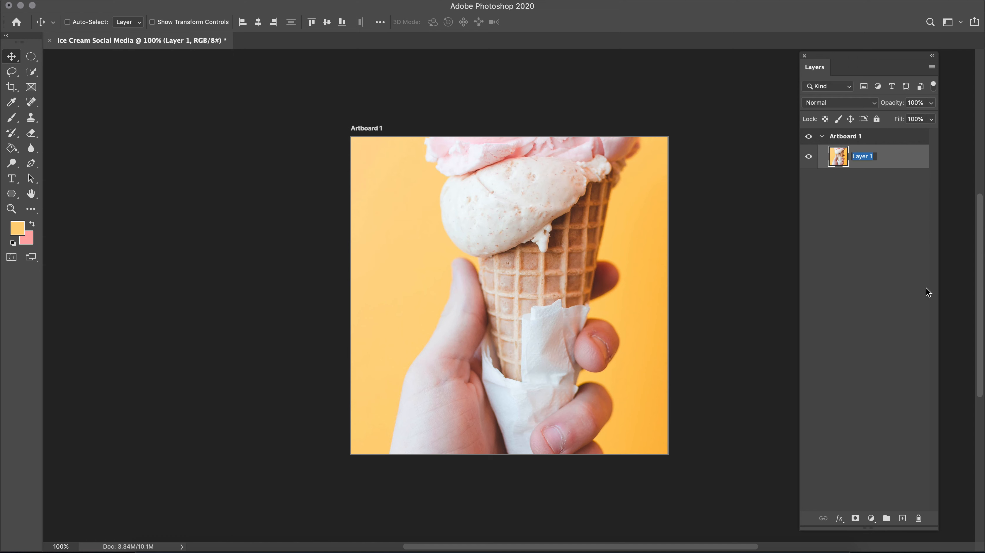
double_click(860, 156)
drag(875, 155, 846, 157)
key(BackSpace)
text(Ice crea)
click(888, 216)
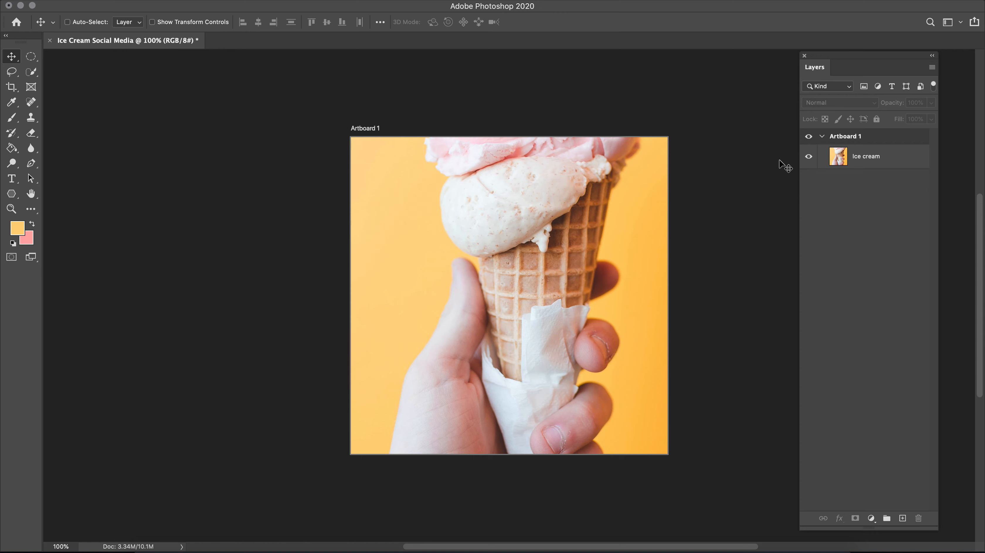
- Free-transform the Ice cream layer and scale the photo proportionally down to about 44.7%
click(849, 164)
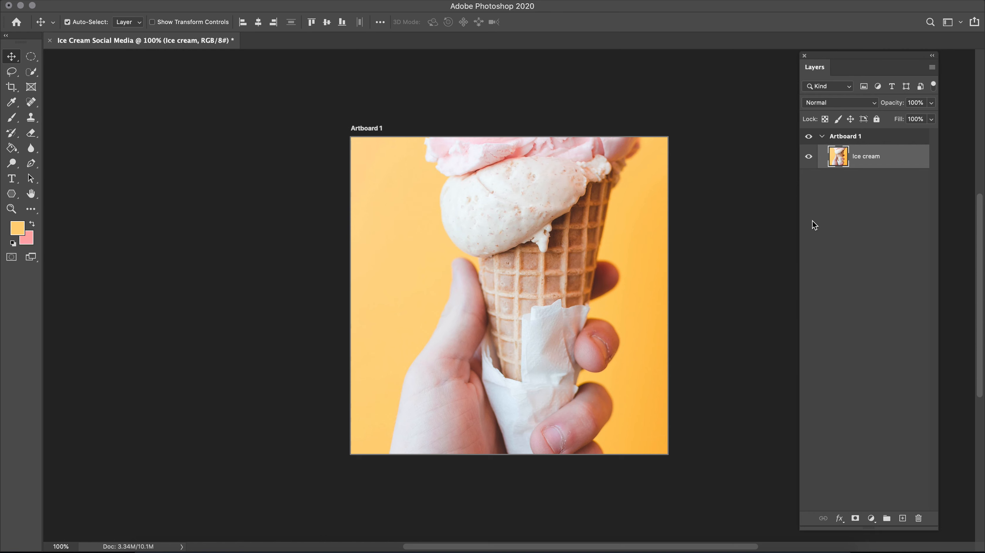
key(super+t)
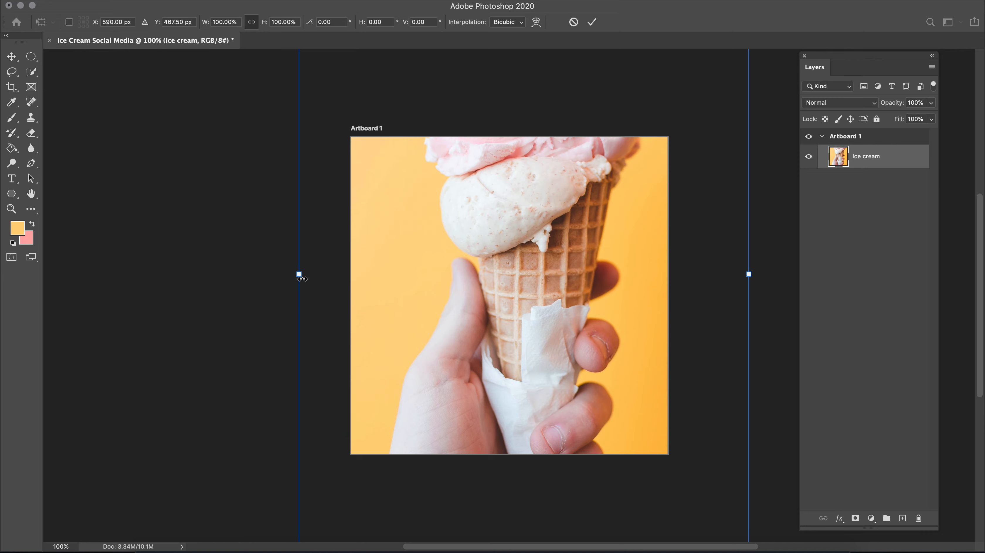
drag(300, 278, 475, 343)
drag(593, 329, 627, 351)
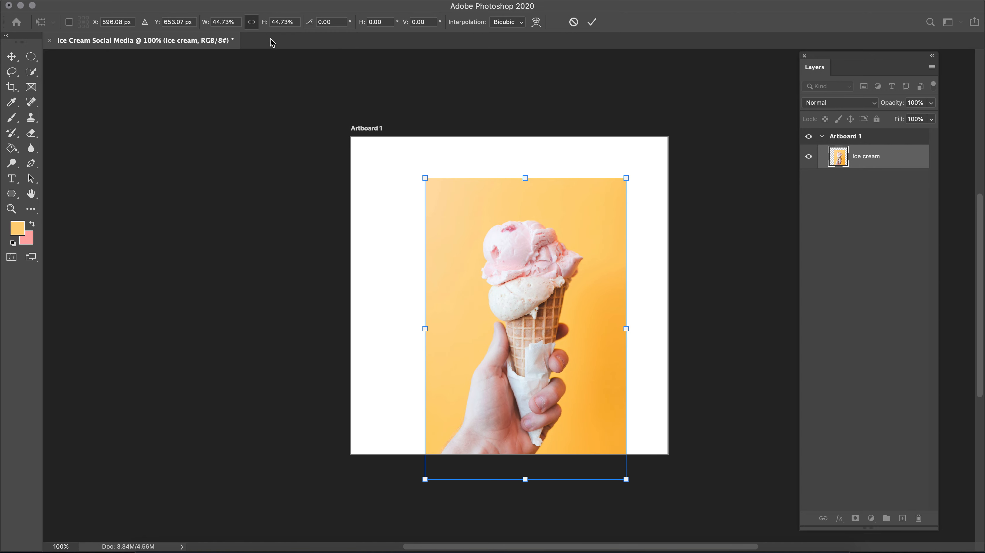
- Try stretching the photo's width to about 59% with the proportions unlinked, and undo the stretch
click(252, 23)
drag(626, 329, 691, 368)
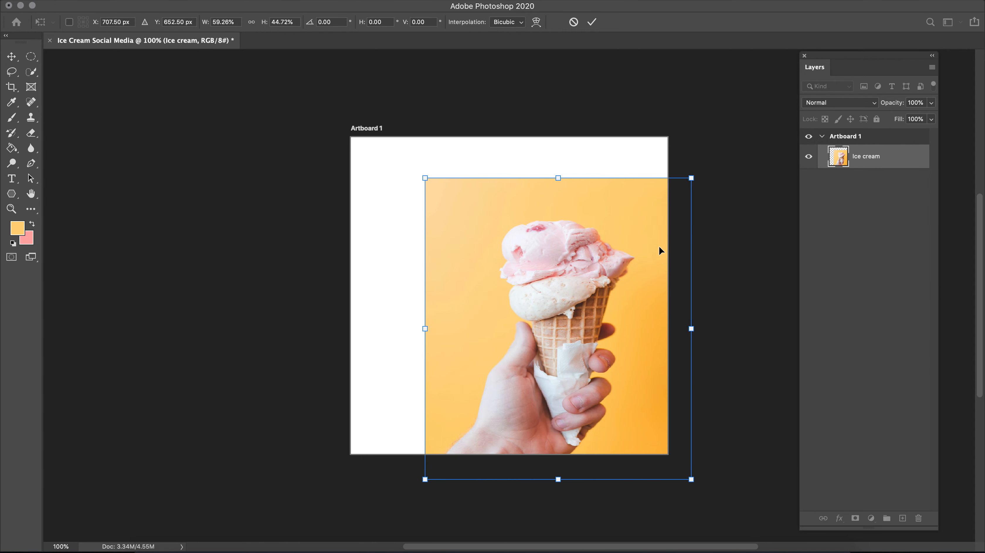
key(super+z)
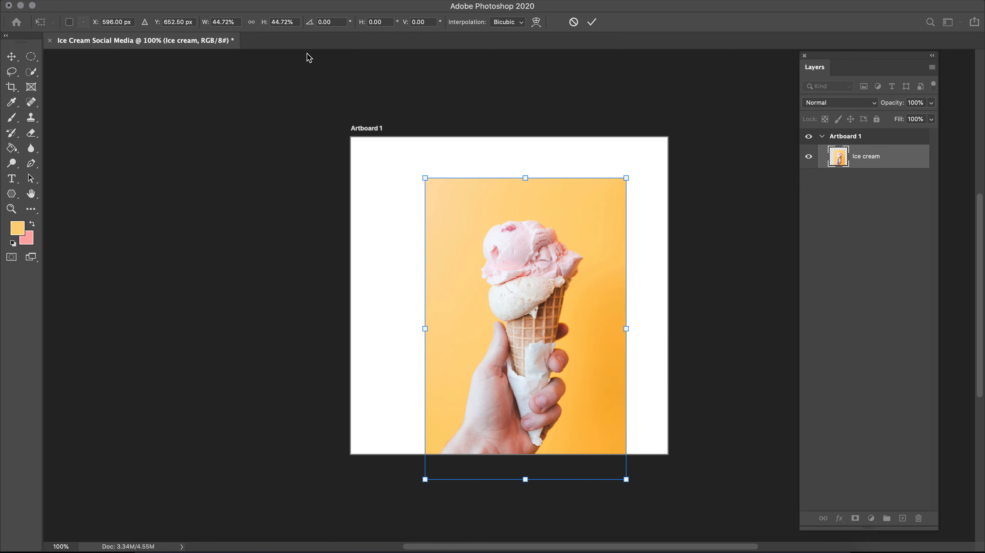
- Center the photo horizontally against the artboard's bottom edge, scale it to about 38.9%, and apply the transform
drag(532, 266, 514, 249)
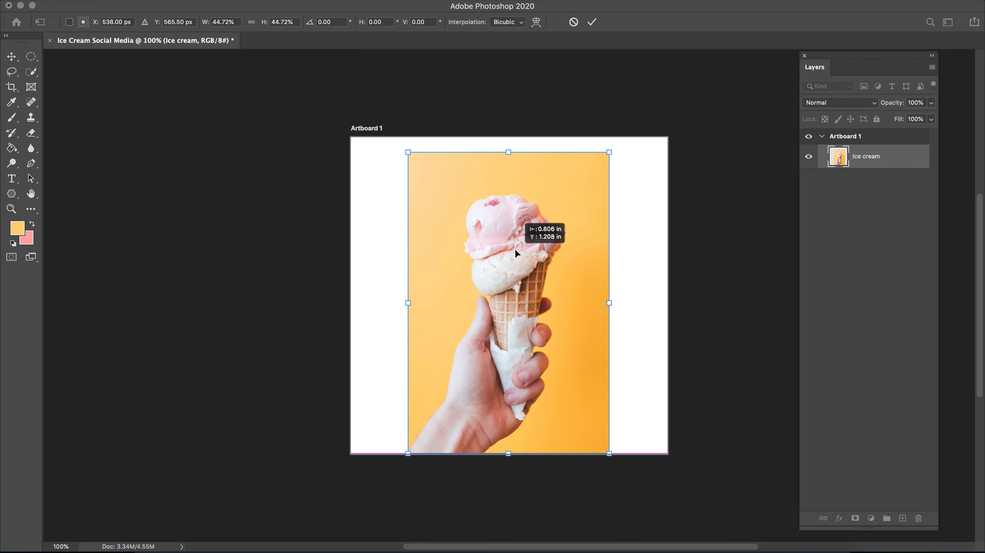
drag(508, 152, 508, 202)
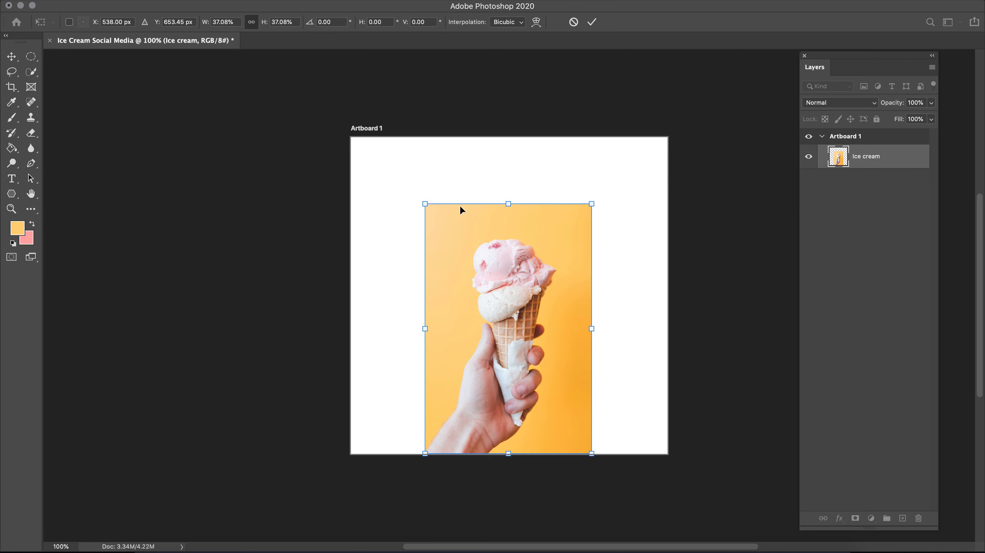
drag(515, 197, 514, 184)
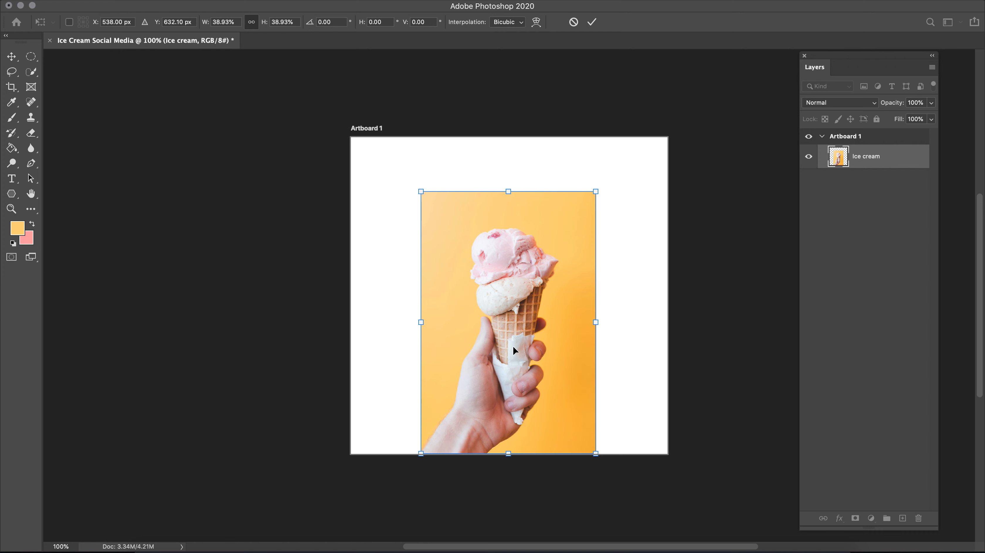
click(592, 23)
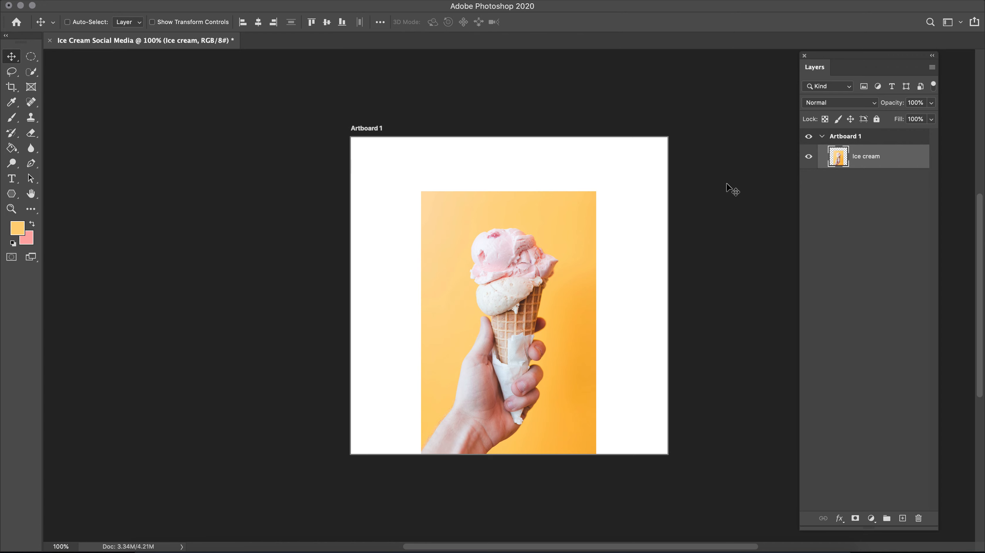
- Select the hand and ice cream cone on the Ice cream layer using the Quick Selection tool's Select Subject option
click(839, 190)
click(843, 169)
click(32, 71)
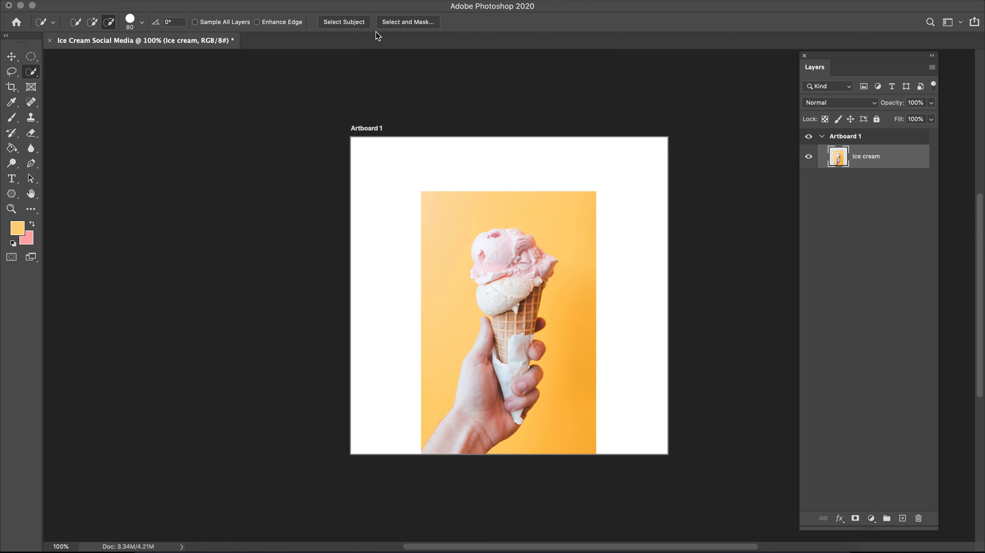
click(344, 22)
scroll(512, 286, up, 2)
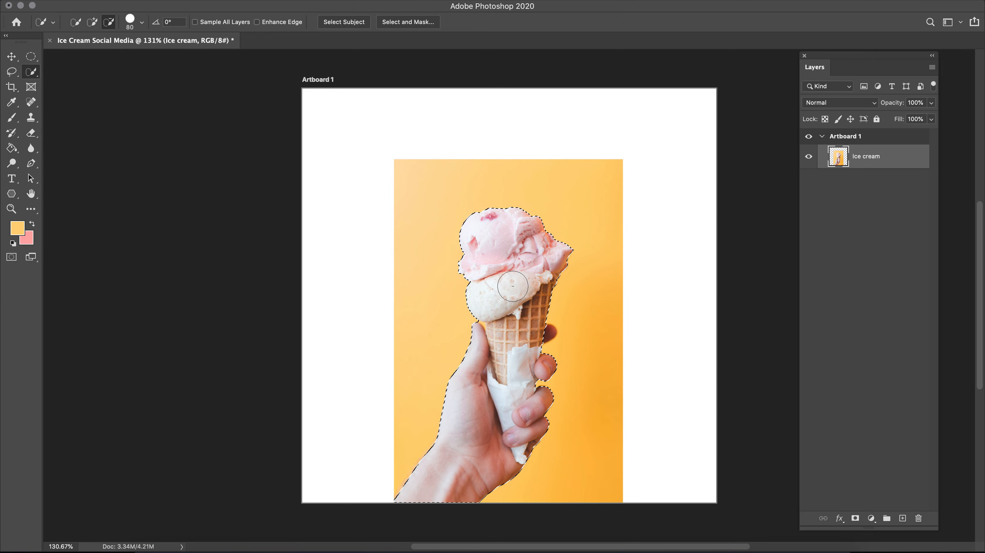
scroll(512, 286, up, 1)
scroll(513, 286, up, 1)
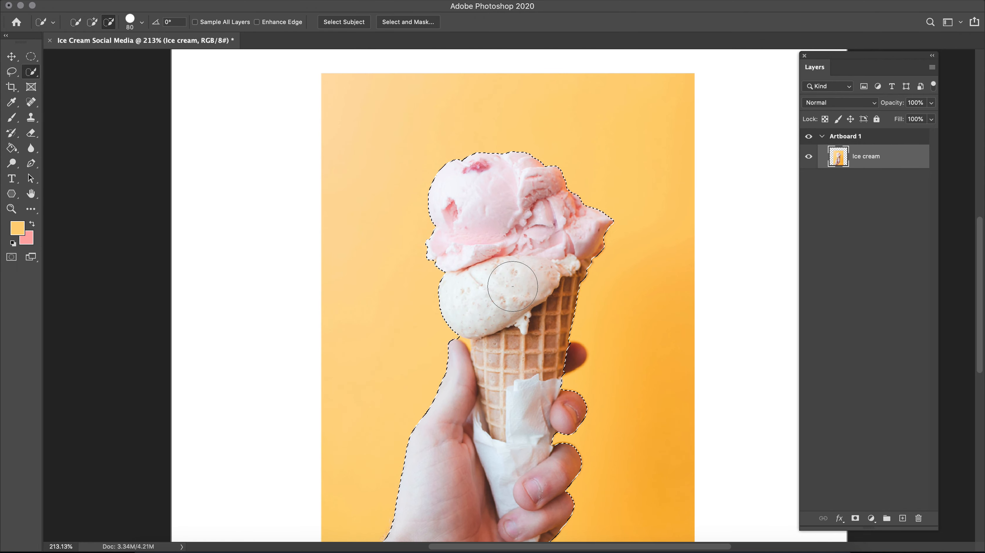
scroll(578, 329, up, 2)
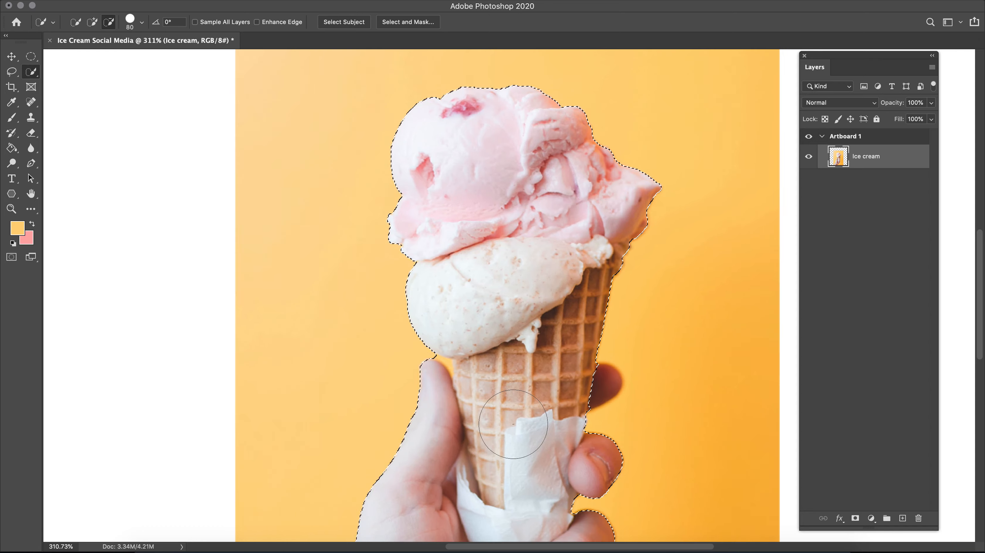
- Add a layer mask to the Ice cream layer from the active selection, isolating the hand and cone from the yellow background
scroll(601, 223, up, 2)
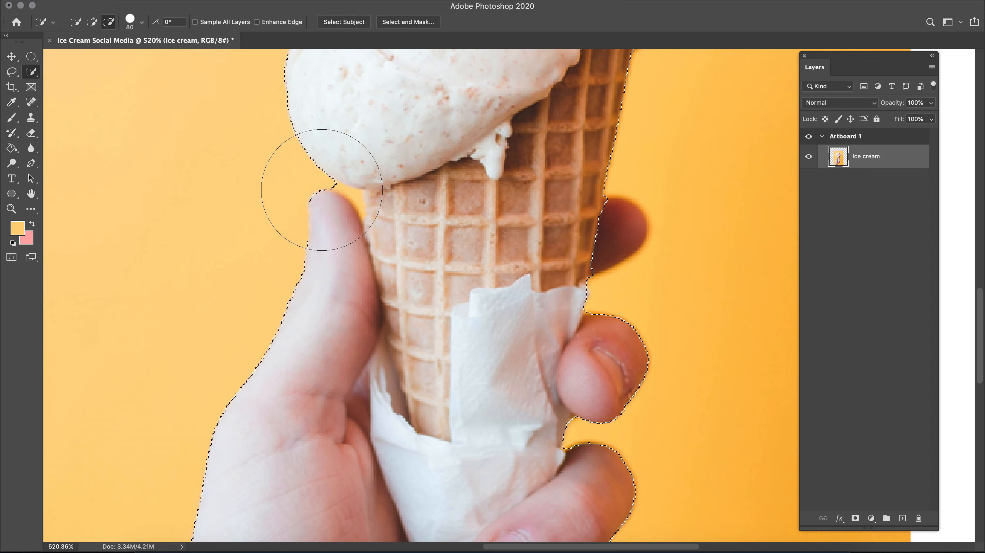
scroll(355, 192, down, 5)
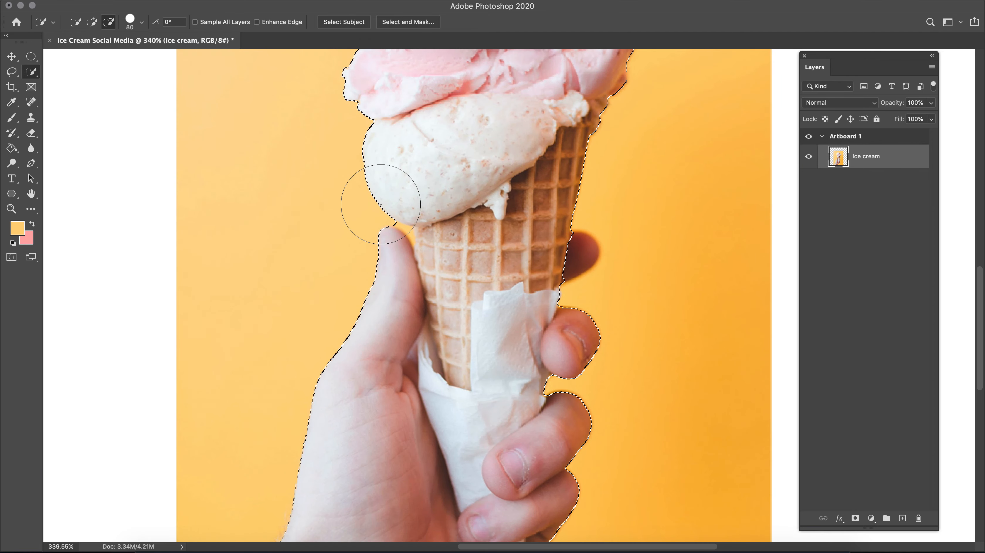
scroll(387, 259, down, 3)
scroll(404, 261, down, 3)
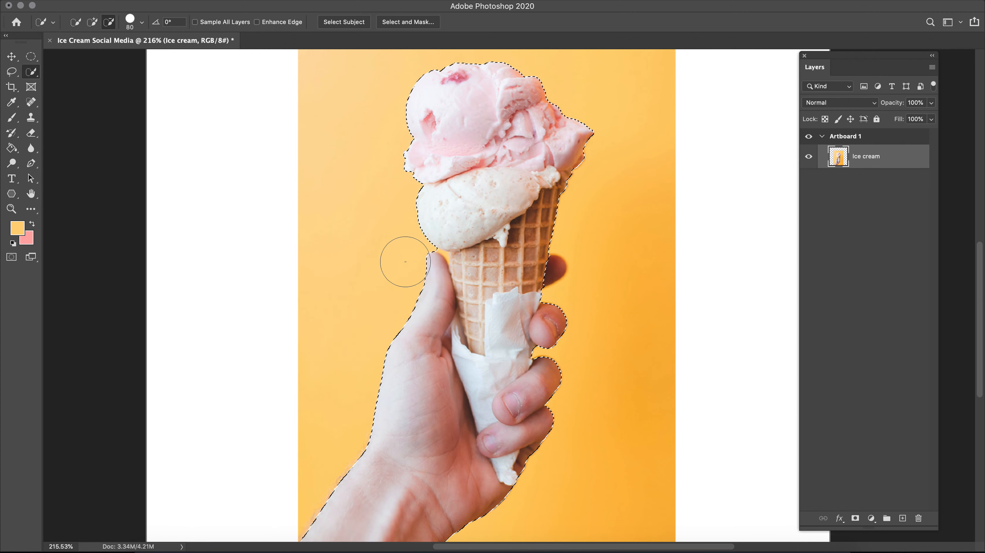
scroll(405, 261, down, 3)
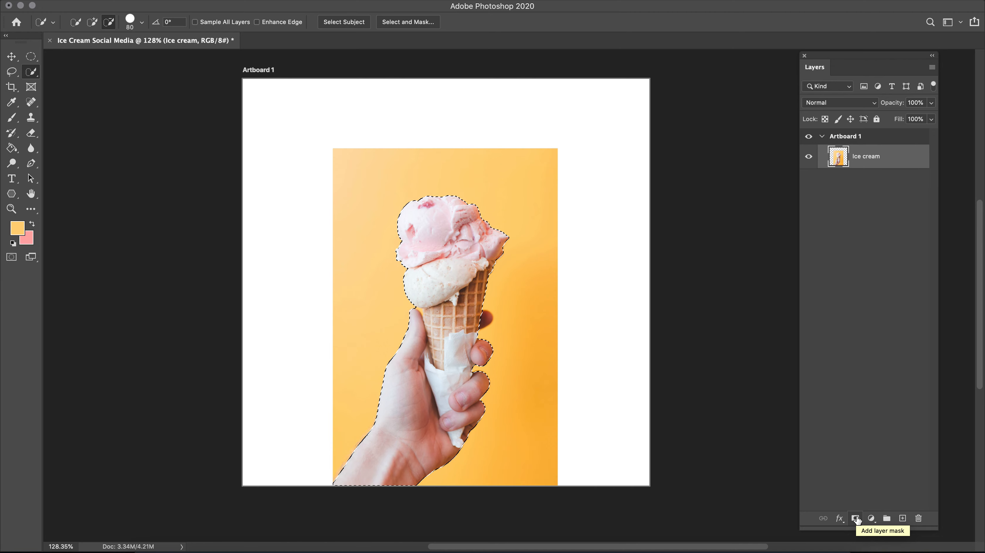
drag(820, 59, 846, 57)
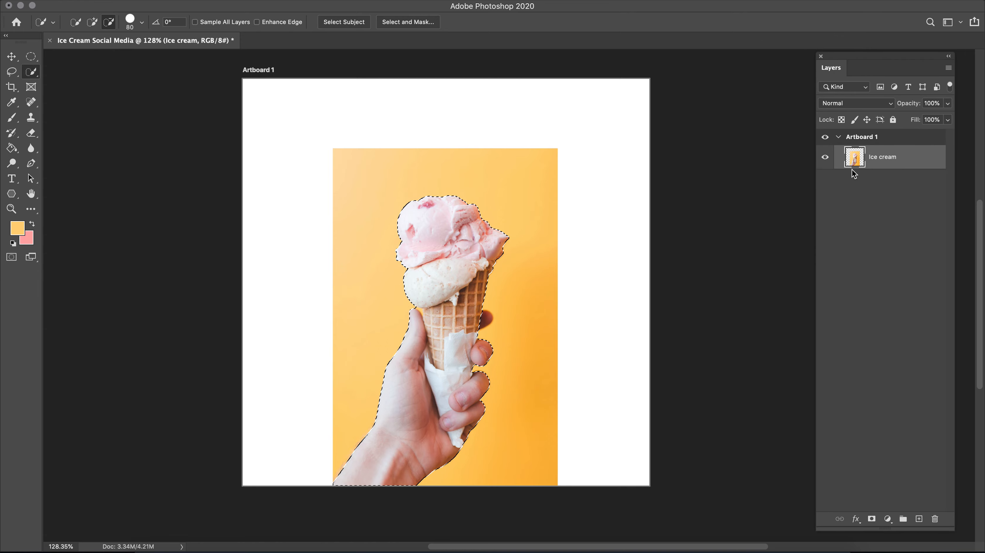
click(366, 0)
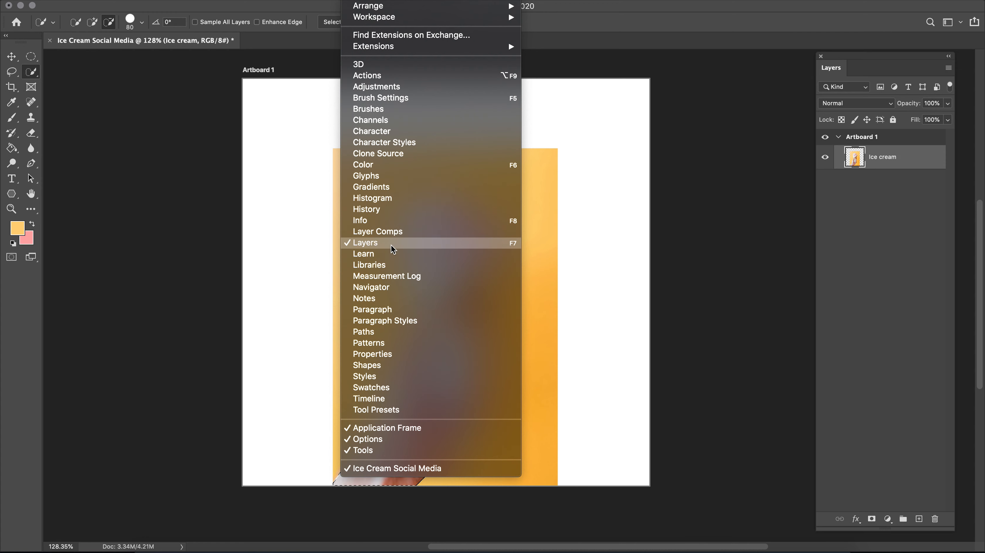
click(758, 215)
drag(905, 163, 898, 158)
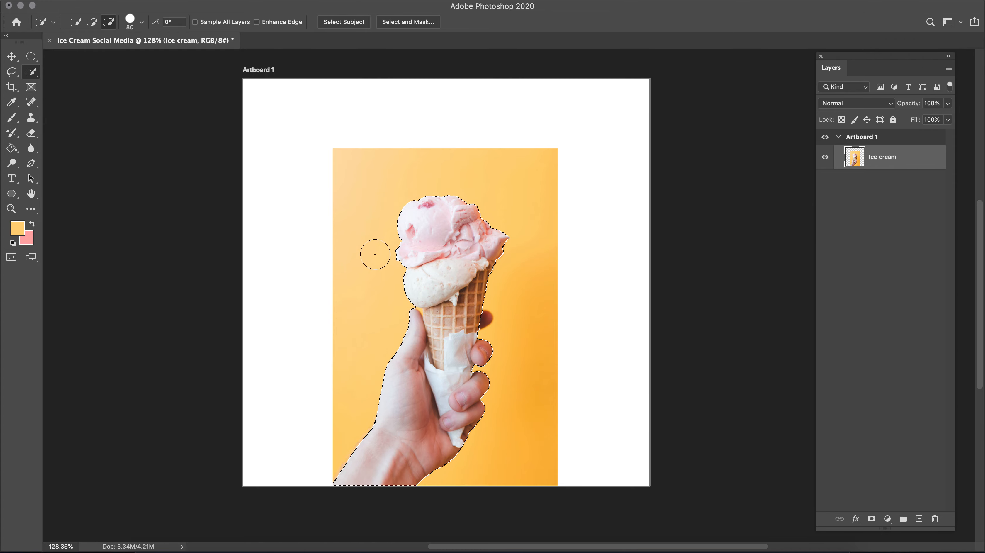
click(871, 519)
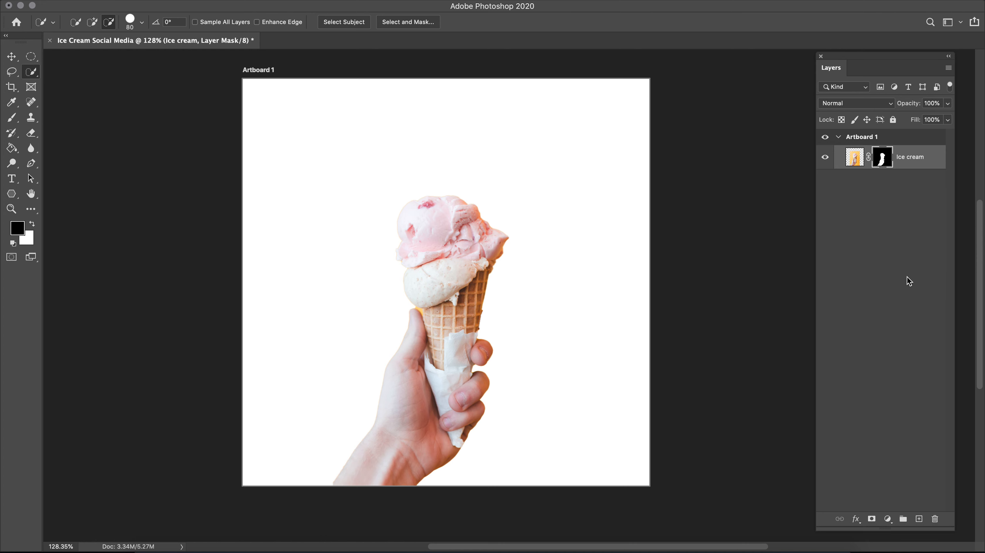
- Add a new layer below the Ice cream layer and fill it with pink #ffaaaa using the Paint Bucket
click(921, 519)
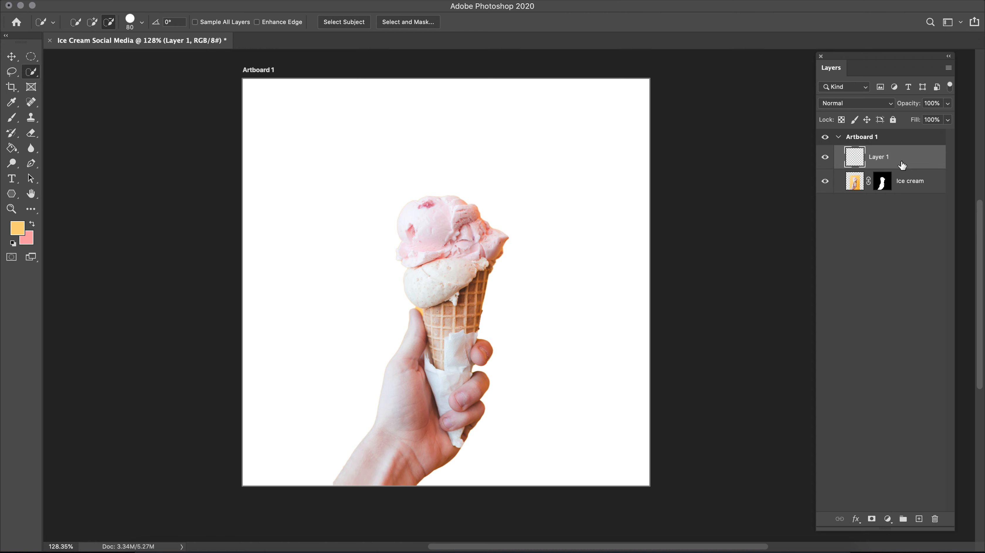
drag(901, 163, 900, 192)
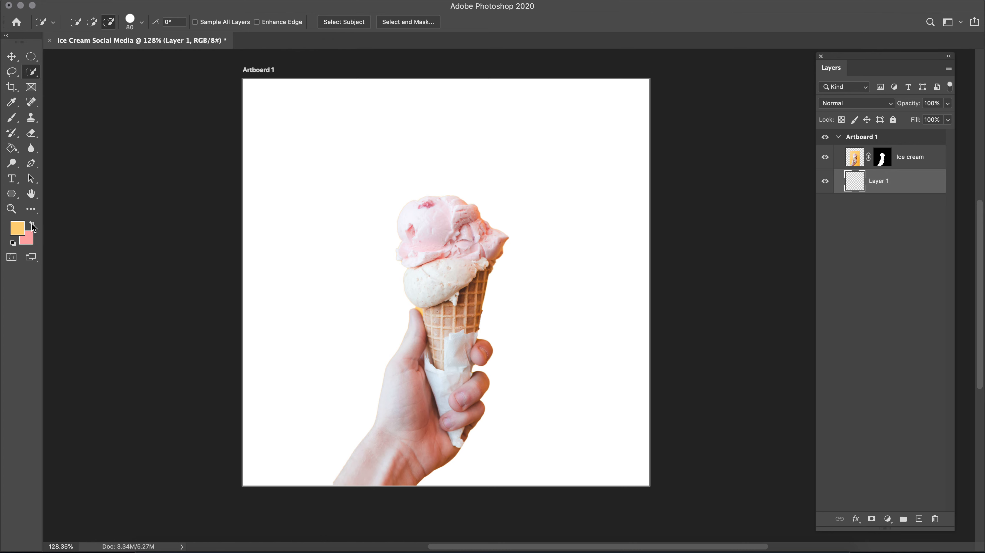
click(18, 228)
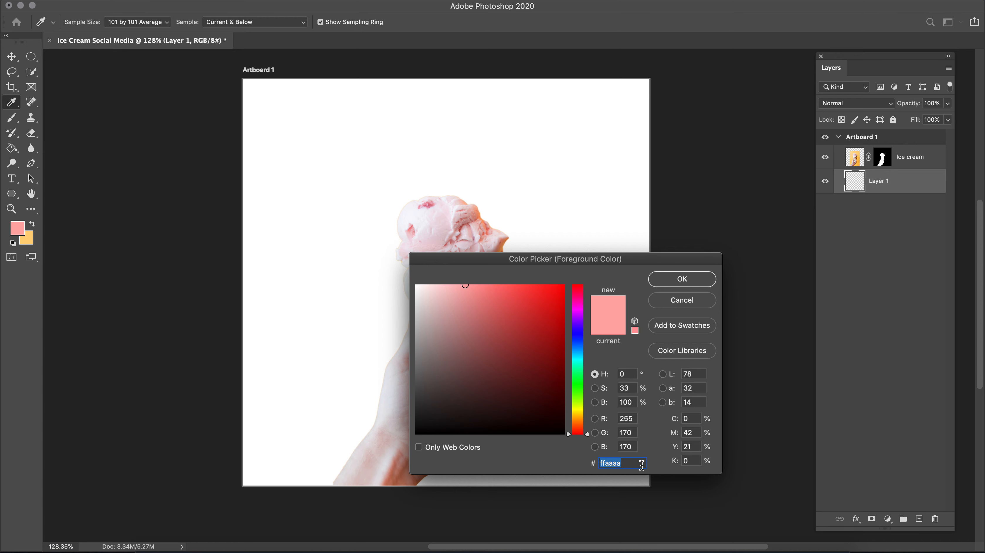
click(691, 278)
key(w)
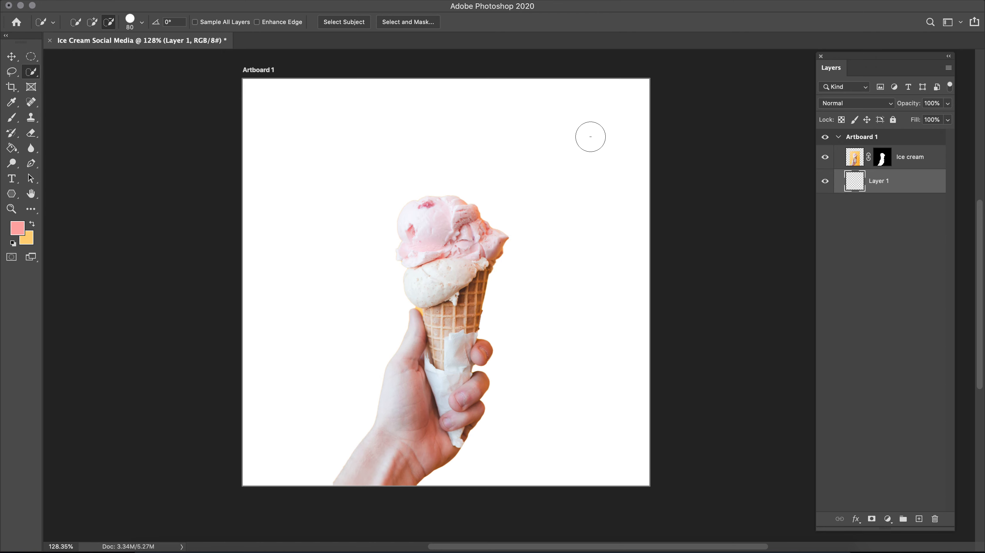
click(12, 151)
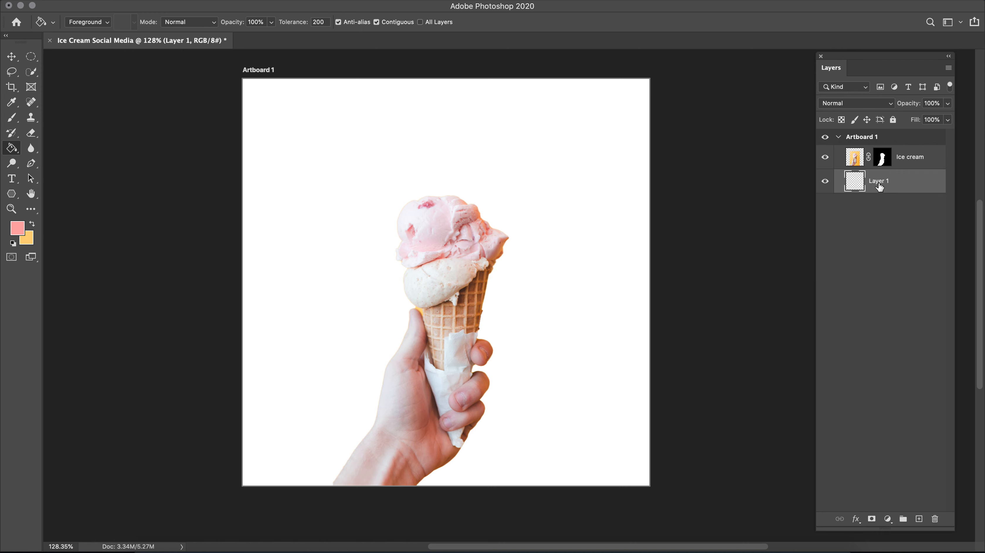
click(511, 155)
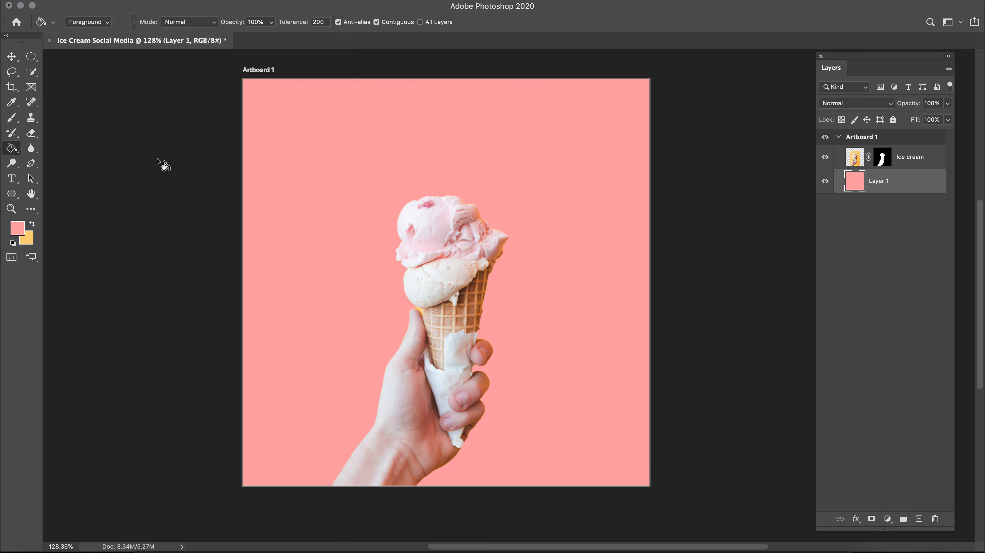
- Start a text line above the ice cream, clear its placeholder text and set the text colour to yellow #ffd37a
key(t)
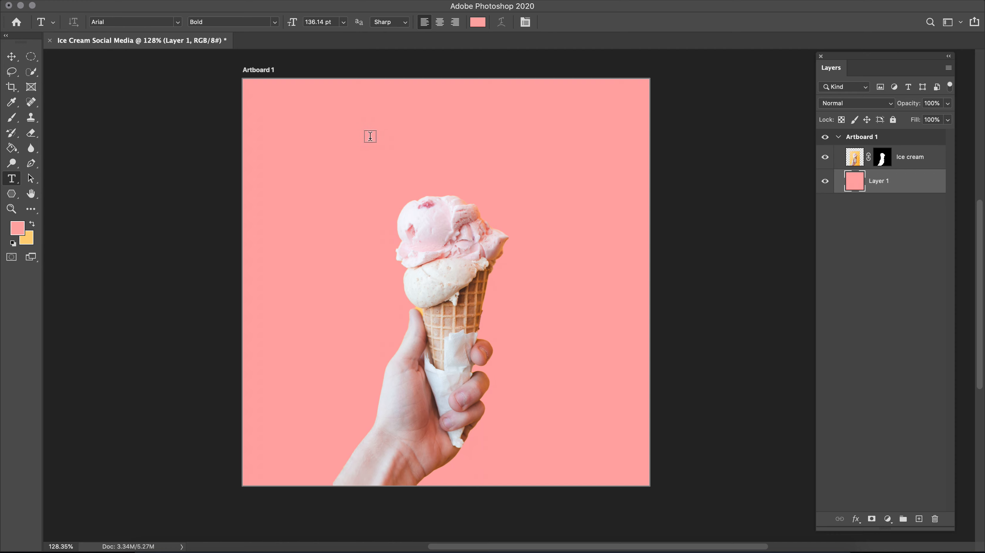
click(350, 138)
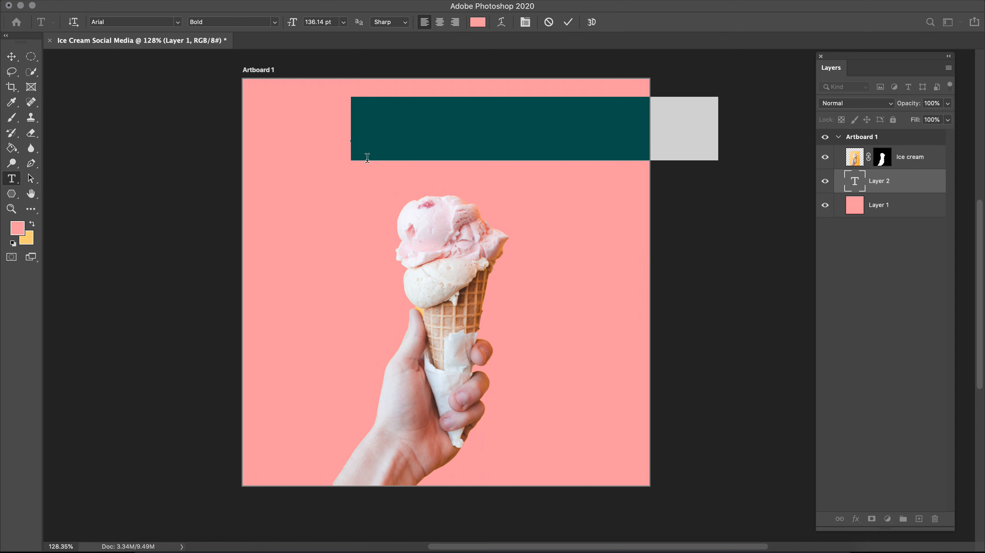
key(BackSpace)
key(super+a)
key(BackSpace)
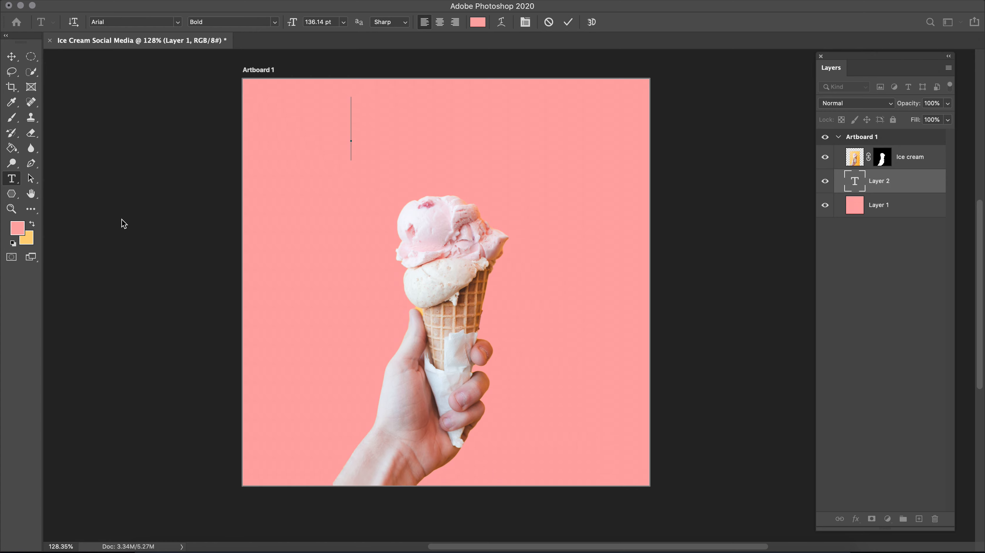
click(33, 223)
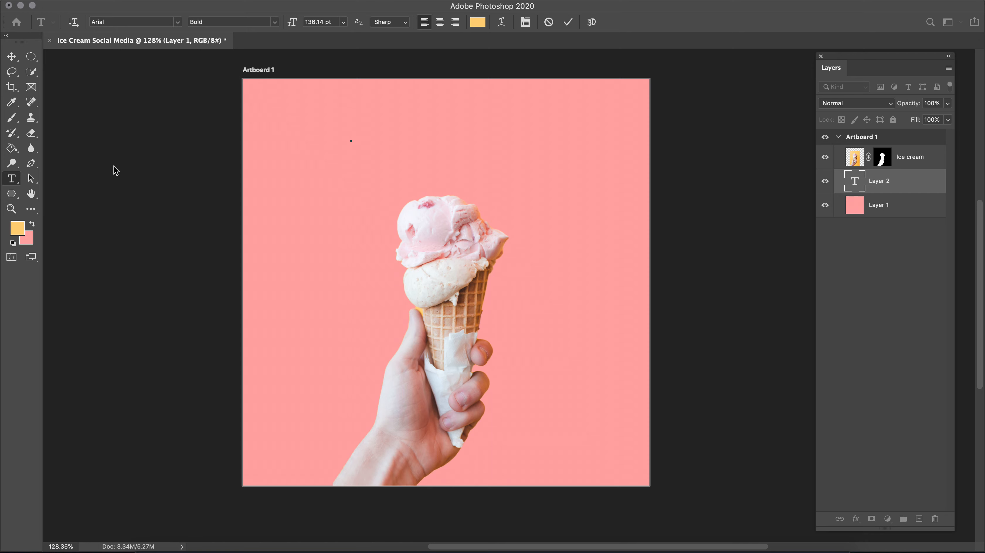
click(34, 223)
click(34, 224)
click(18, 235)
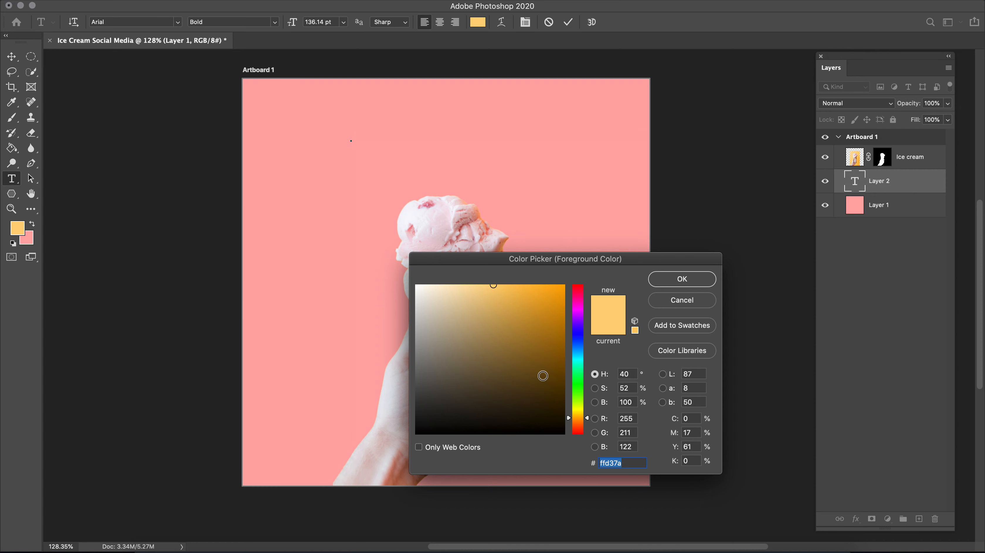
click(682, 279)
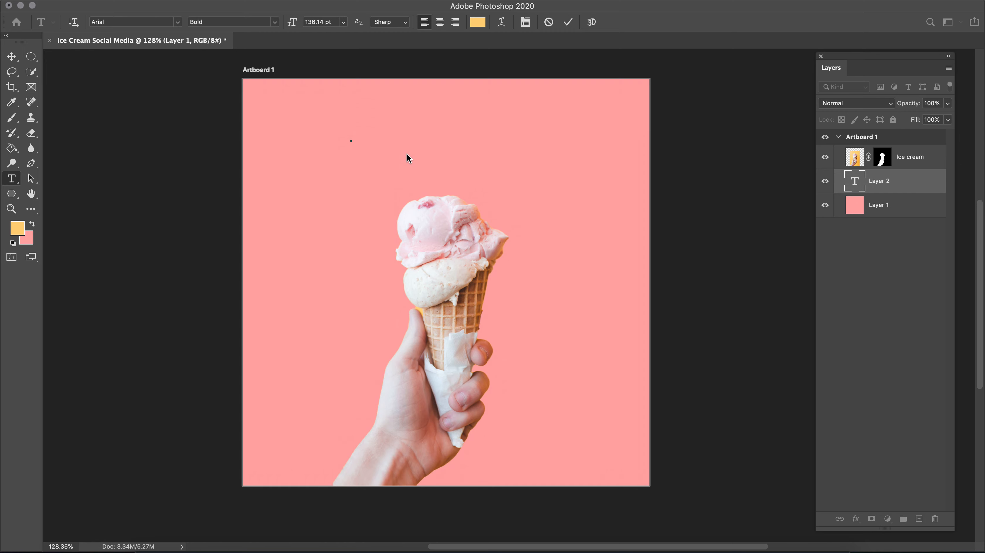
- Enter COOL DOWN as the headline text and move it to the centre of the space above the ice cream
text(C)
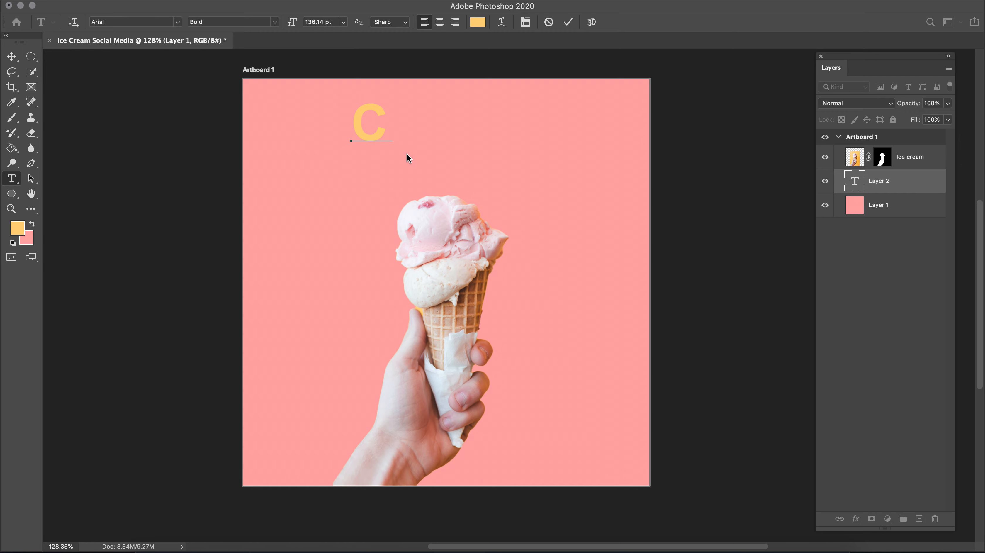
text(OOL DOW)
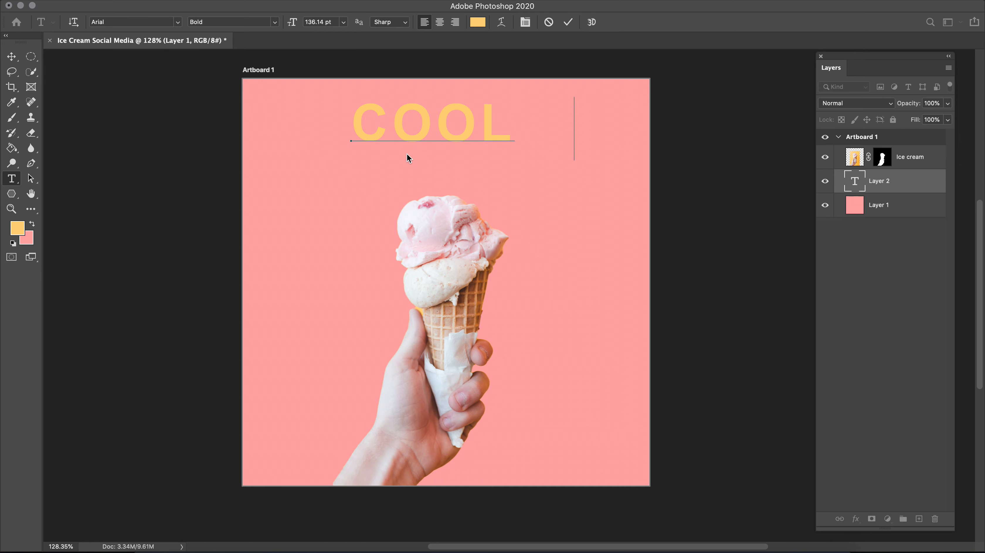
click(12, 58)
drag(576, 116, 489, 128)
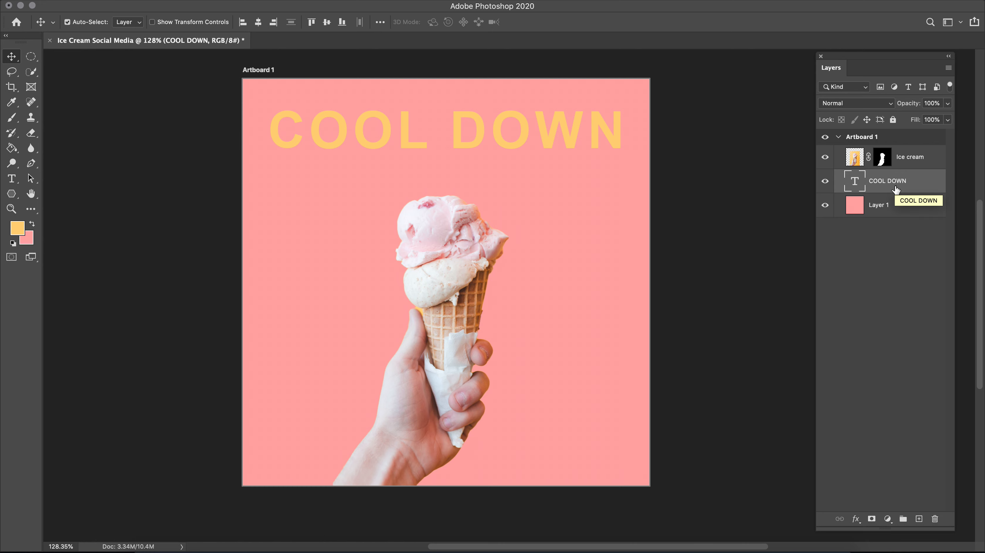
- Duplicate the COOL DOWN text layer and rename the copy COOL DOWN top
key(super+j)
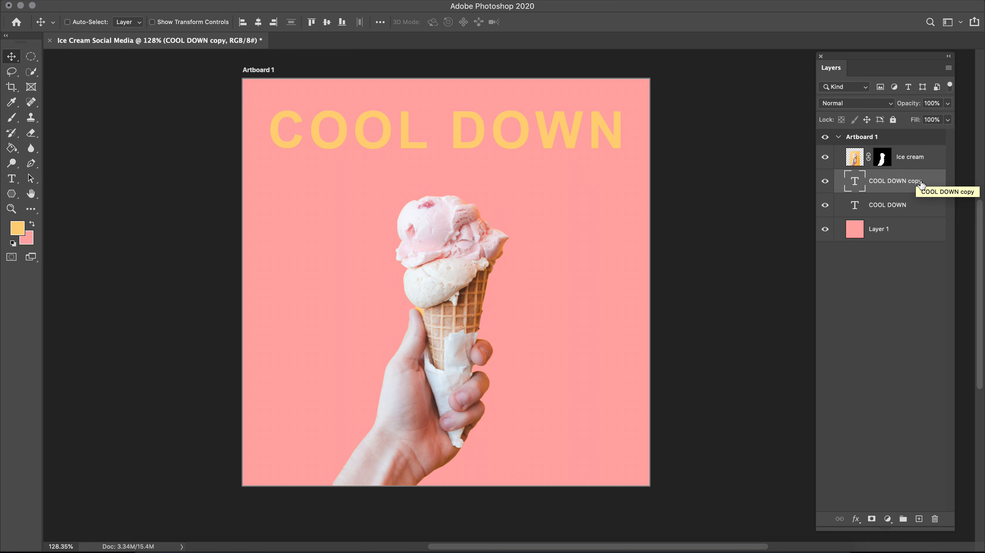
click(910, 206)
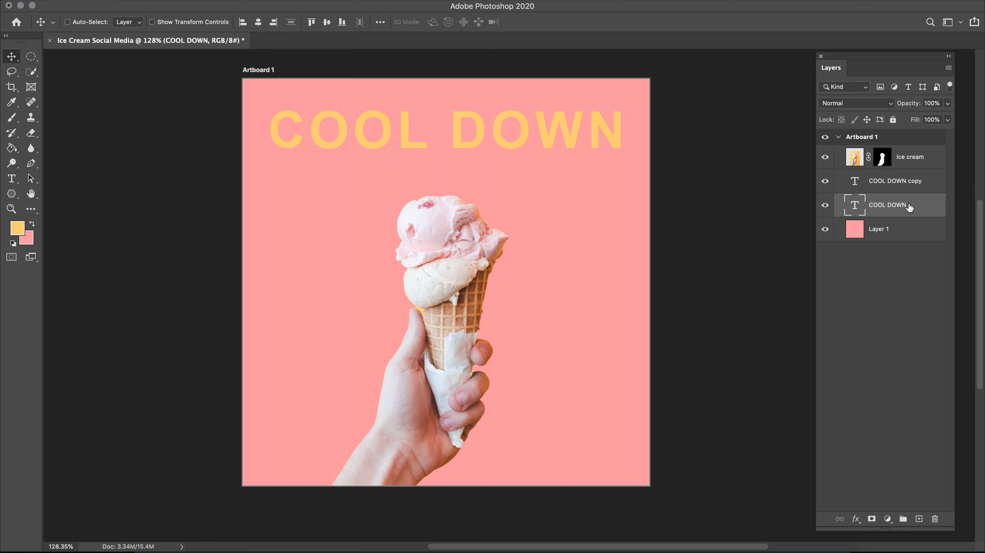
click(911, 183)
double_click(910, 183)
key(Right)
key(BackSpace)
key(BackSpace)
key(BackSpace)
key(BackSpace)
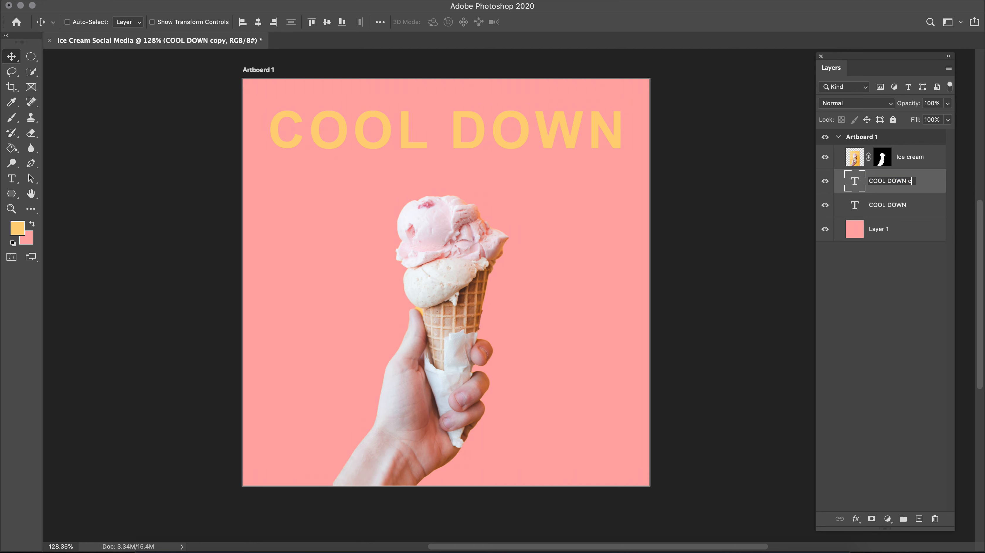
text(TOP)
key(BackSpace)
key(BackSpace)
key(BackSpace)
text(top)
- Rename the original COOL DOWN text layer as COOL DOWN bottom
double_click(900, 204)
key(Right)
text(bottom)
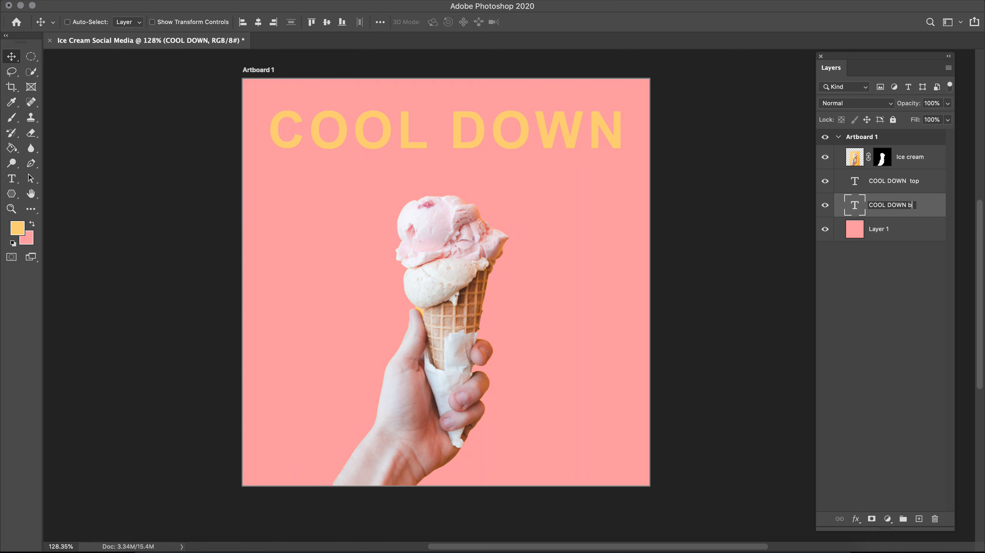
click(931, 230)
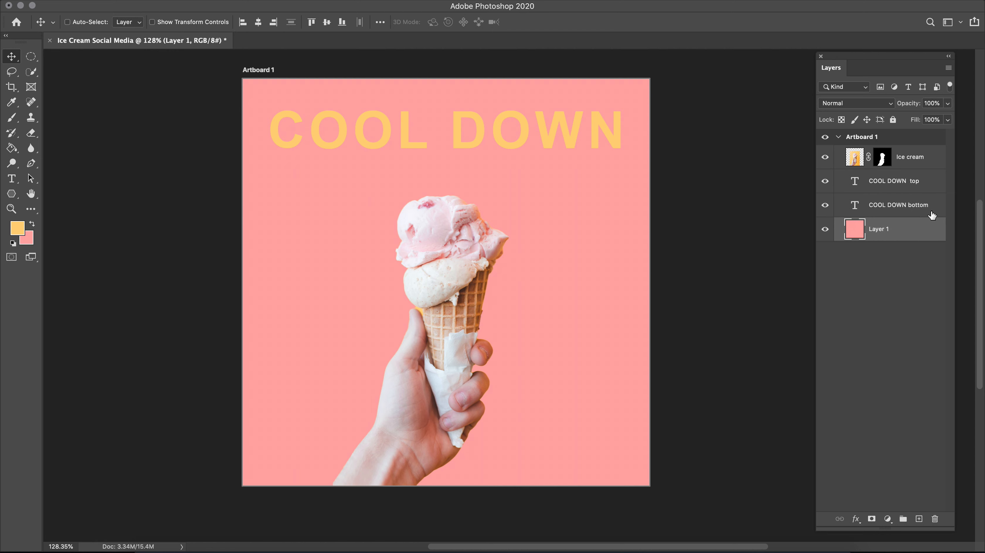
- Open the Character settings for the COOL DOWN bottom layer and change its text colour to cyan #00fff6
click(931, 212)
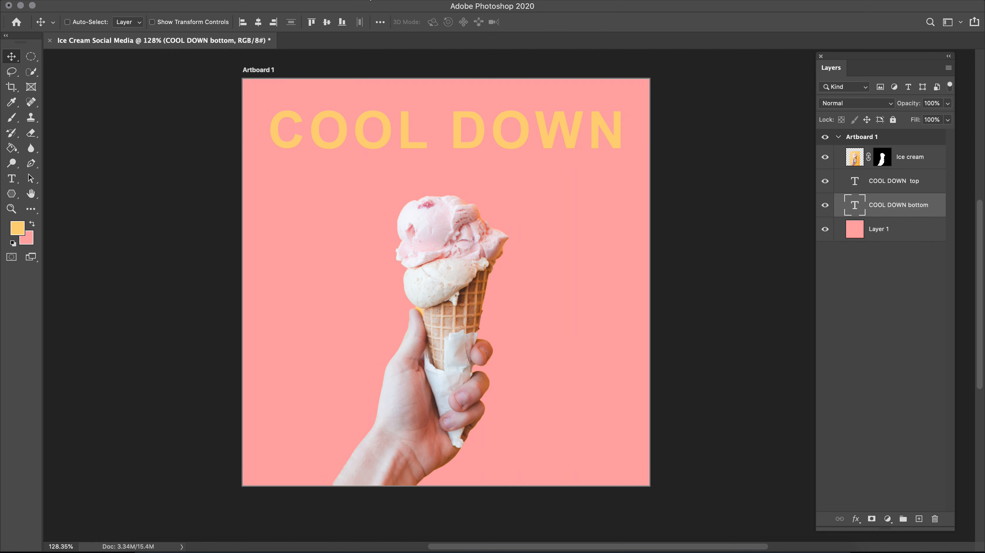
click(369, 0)
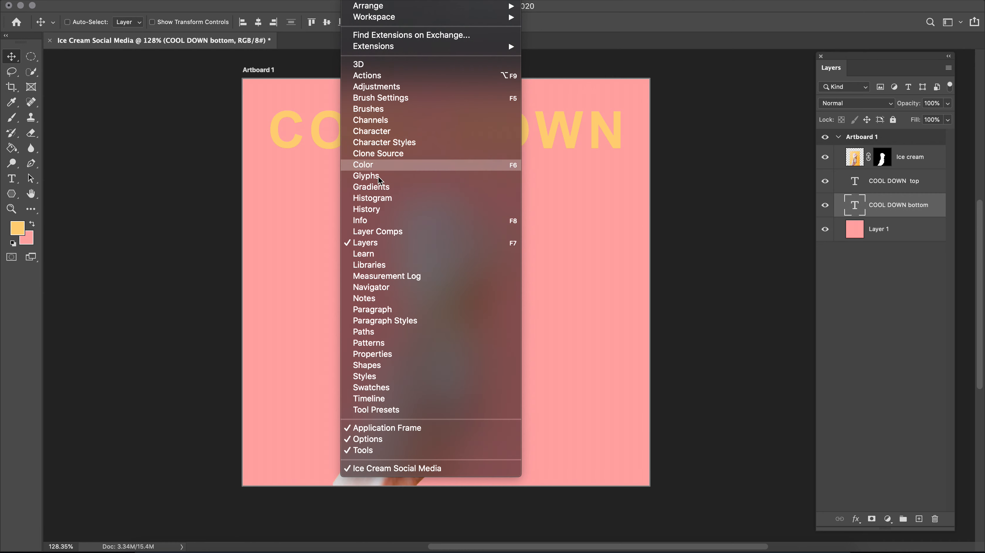
click(388, 135)
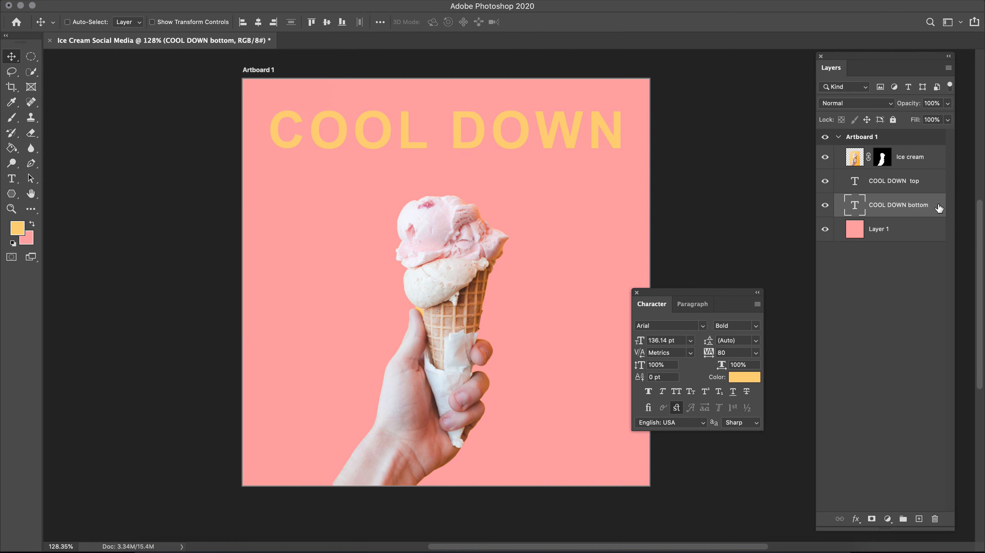
click(740, 378)
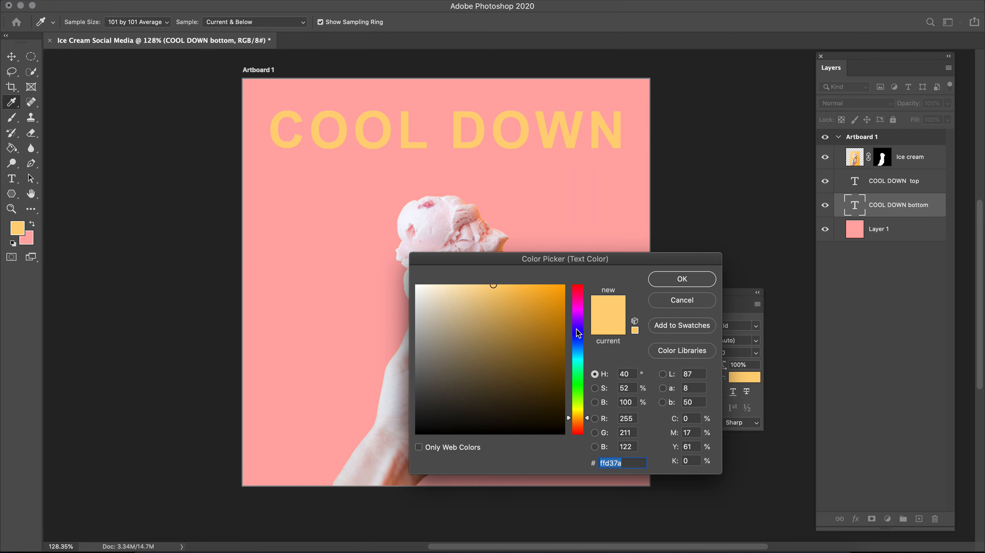
click(578, 359)
drag(580, 359, 579, 361)
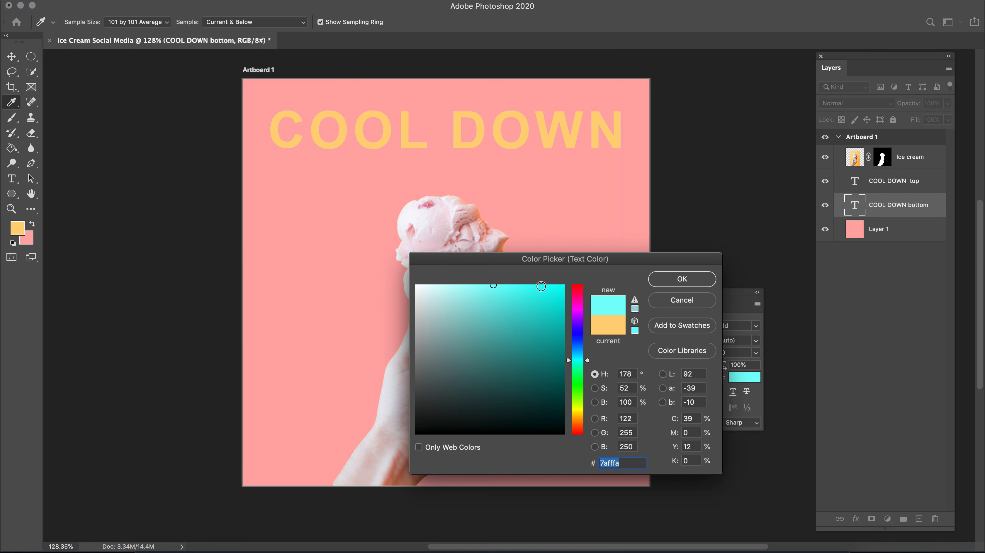
drag(540, 286, 571, 281)
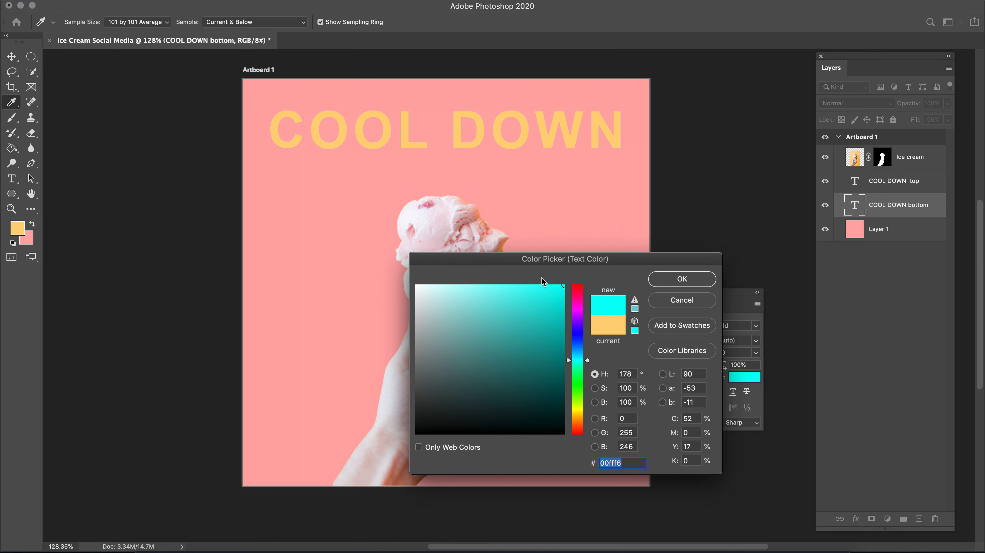
click(696, 279)
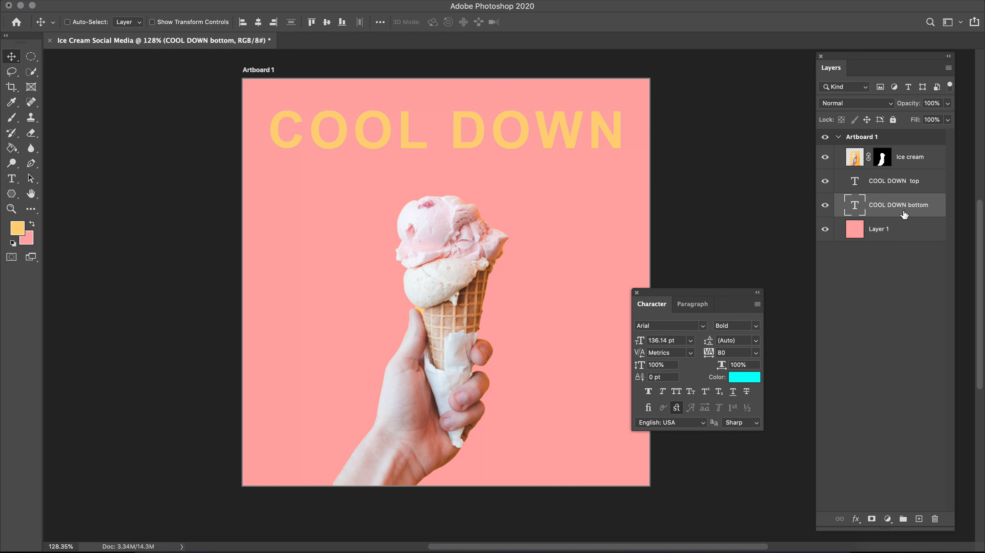
- Move the cyan COOL DOWN layer above the yellow one and offset its text slightly upward from the yellow text
drag(462, 145, 460, 151)
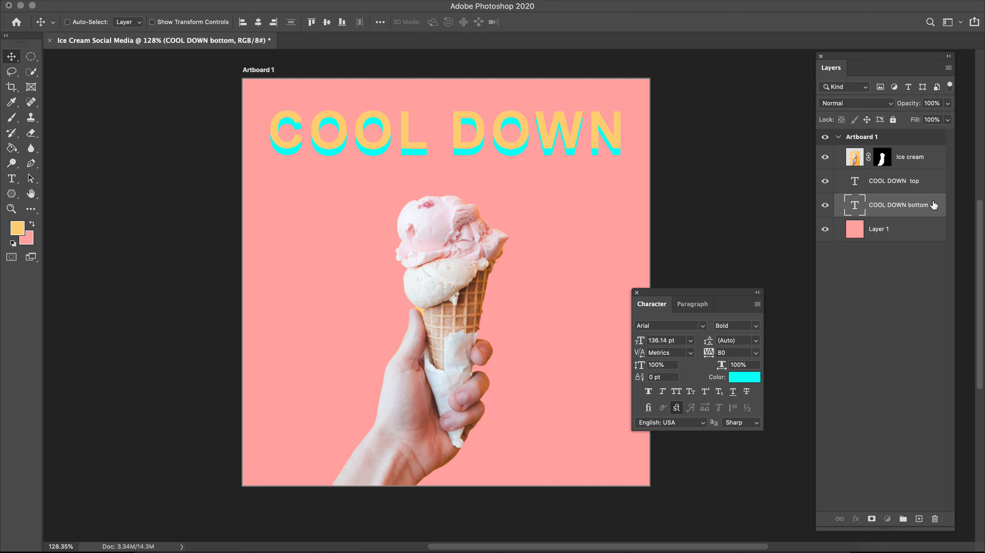
drag(924, 205, 918, 177)
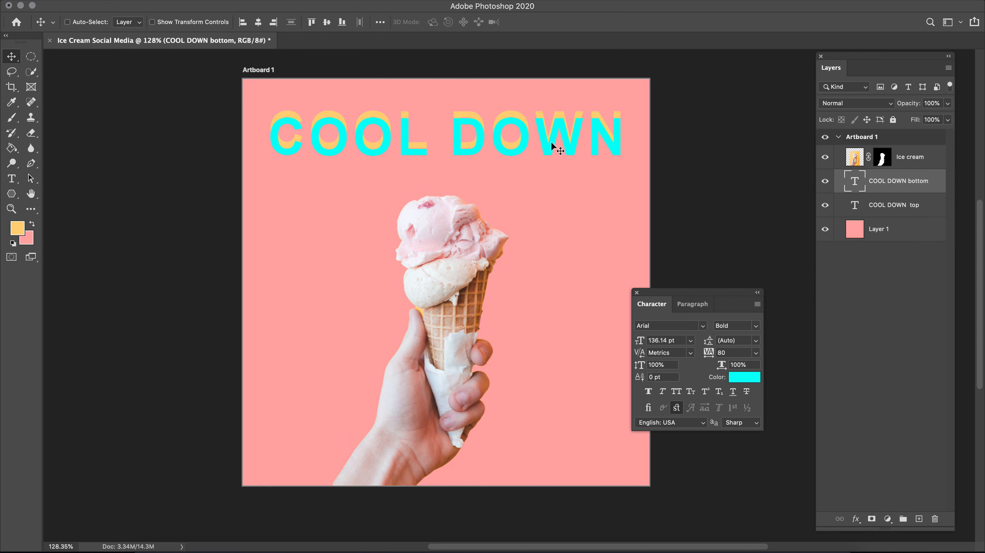
drag(551, 143, 553, 134)
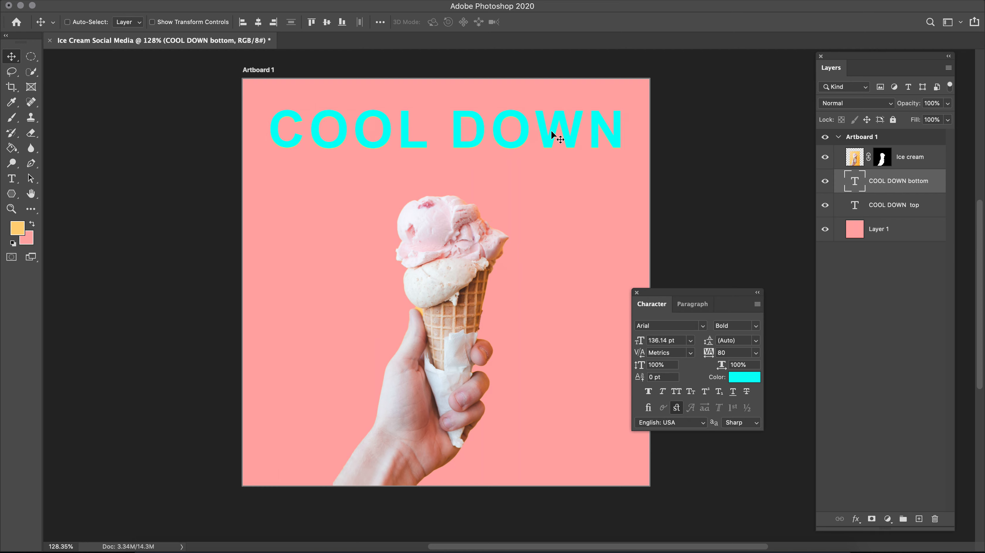
key(Up)
key(Up)
key(Up)
key(Up)
key(Up)
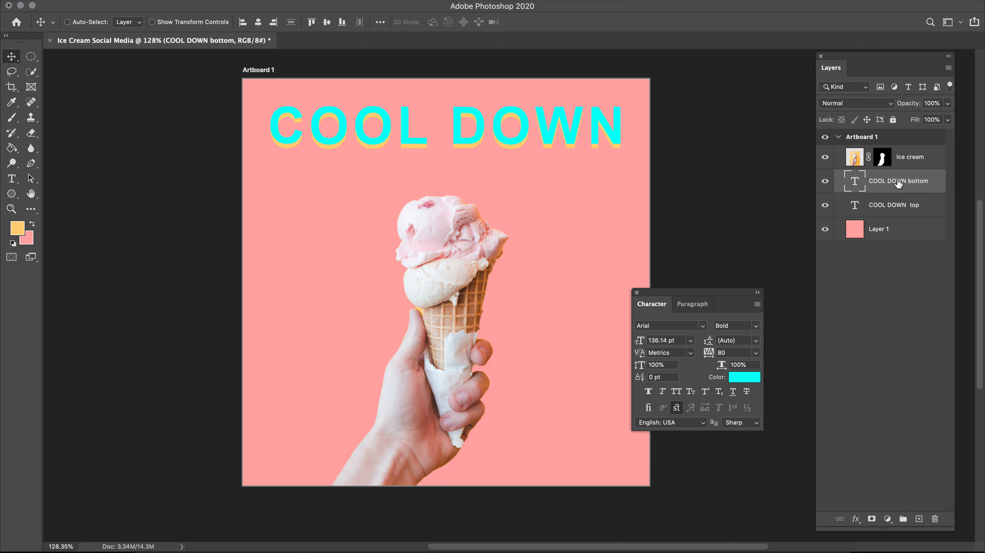
- Swap the headline layer names so the cyan text is COOL DOWN top and the yellow text is COOL DOWN bottom
double_click(915, 181)
click(914, 180)
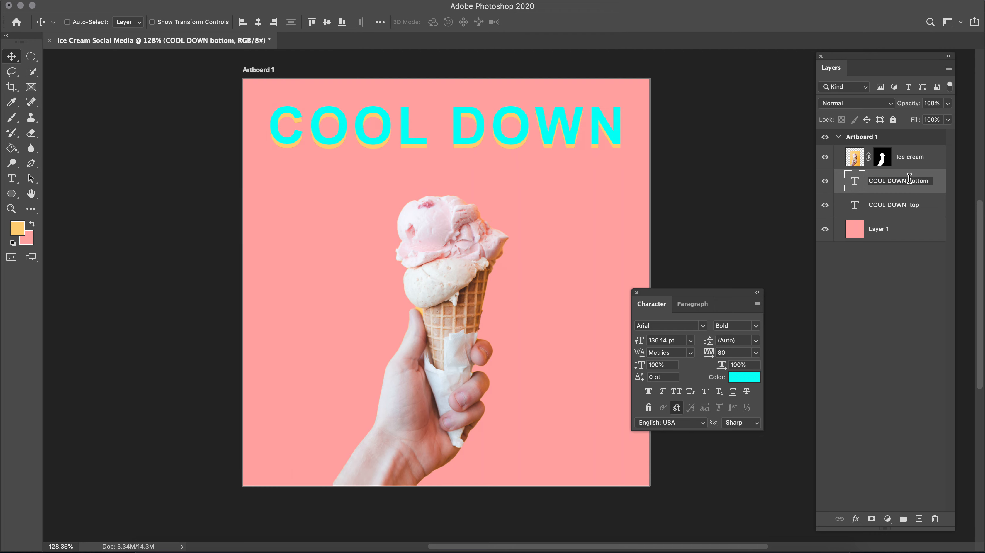
drag(908, 180, 951, 178)
text(top)
double_click(915, 205)
click(916, 208)
drag(910, 205, 940, 209)
text(bottom)
- Rename Layer 1 as background and close the Character settings
click(933, 230)
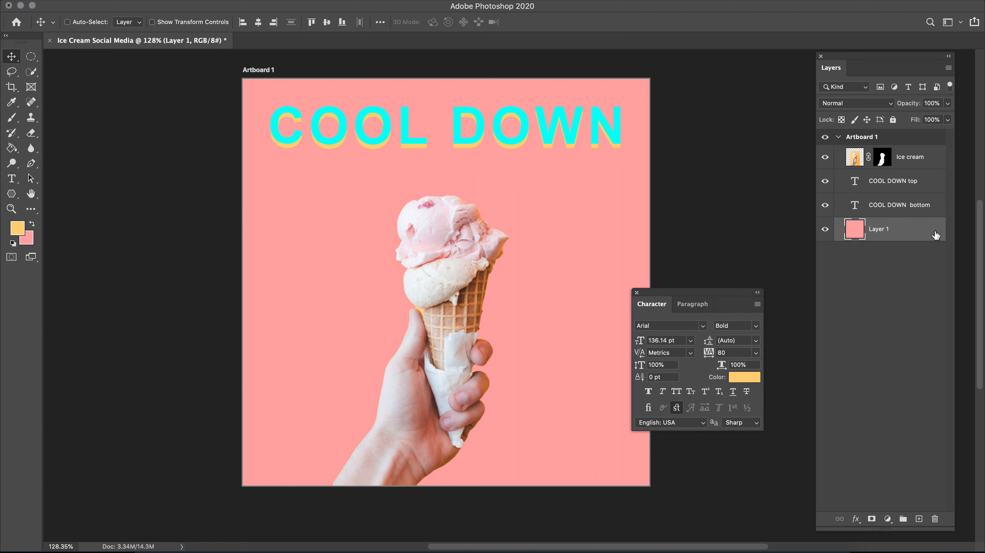
double_click(883, 229)
text(bacl)
text(kground)
click(903, 355)
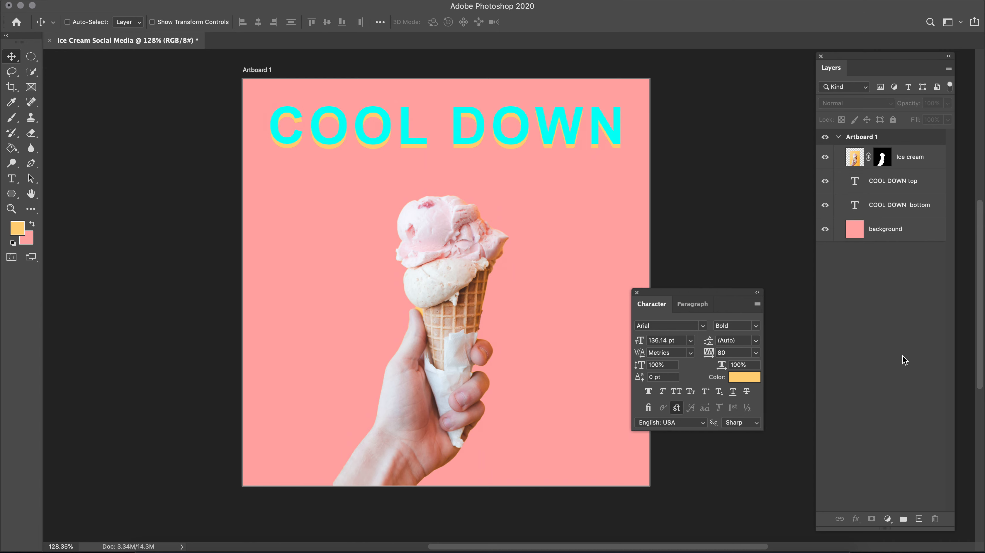
click(635, 292)
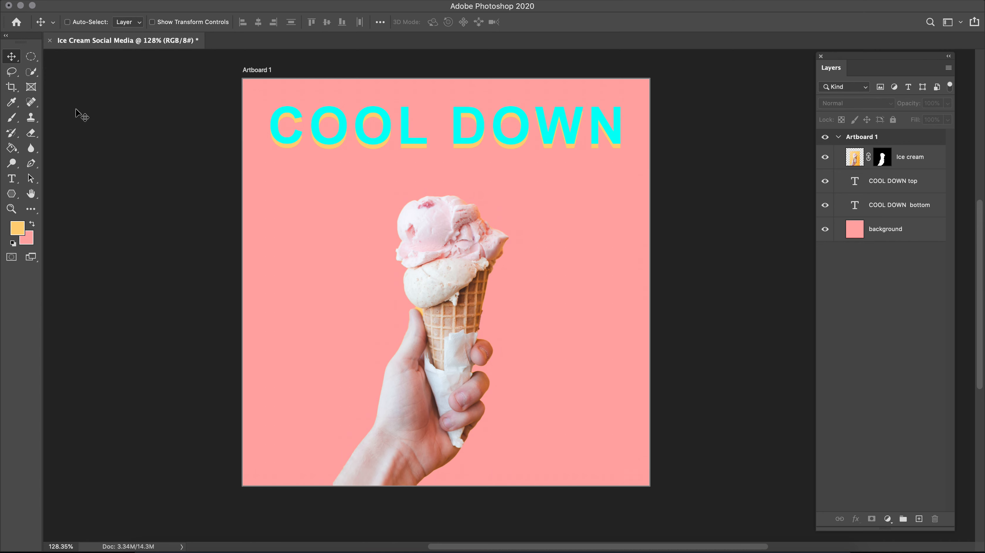
- Create a three-sided polygon, 100 px wide and 100 px high, in the empty area to the left of the ice cream
click(12, 193)
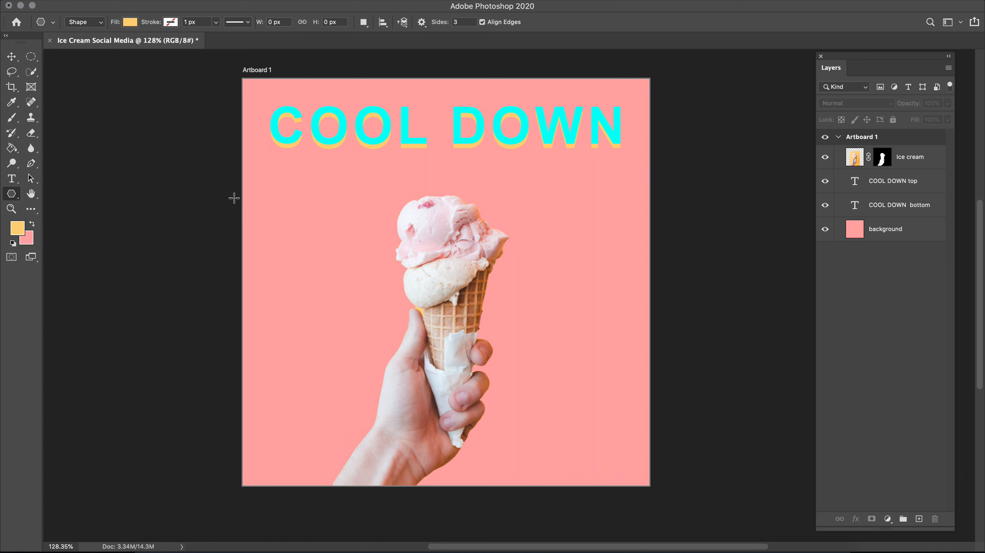
click(313, 214)
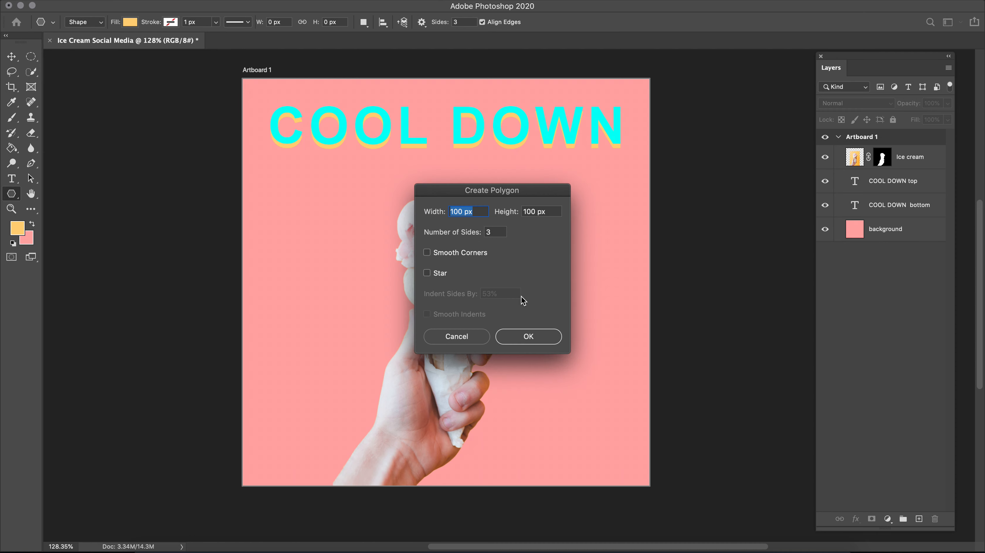
click(531, 336)
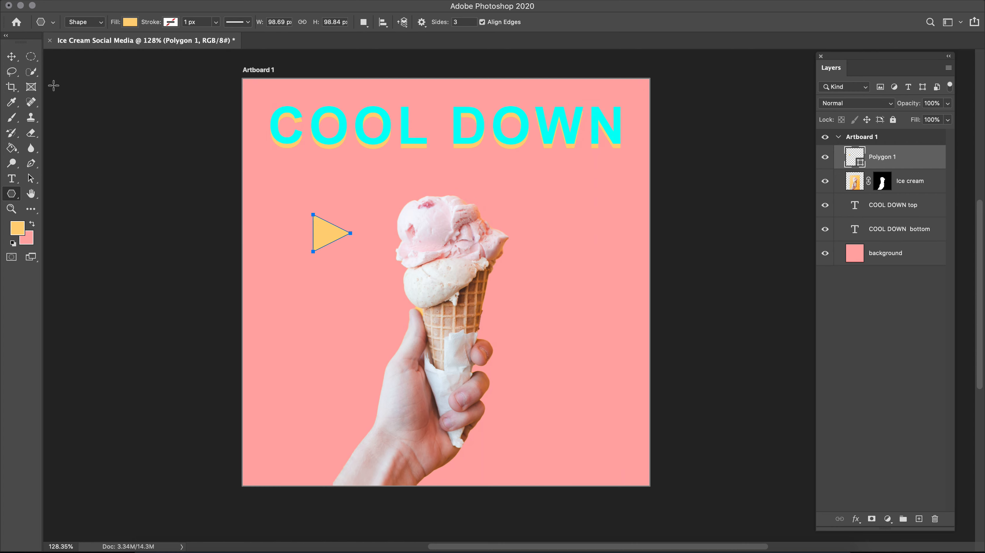
click(11, 56)
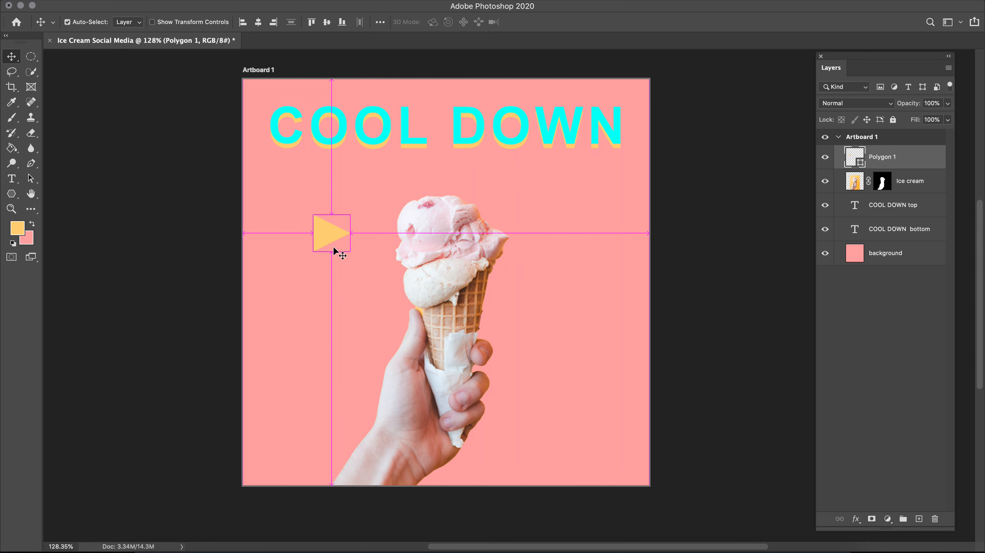
key(super+t)
drag(351, 232, 400, 238)
key(super+z)
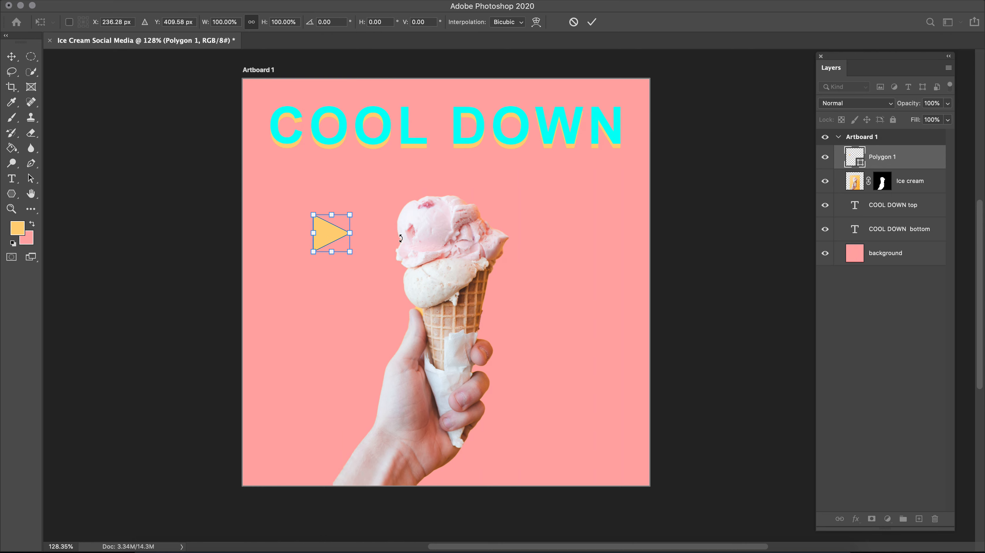
click(573, 21)
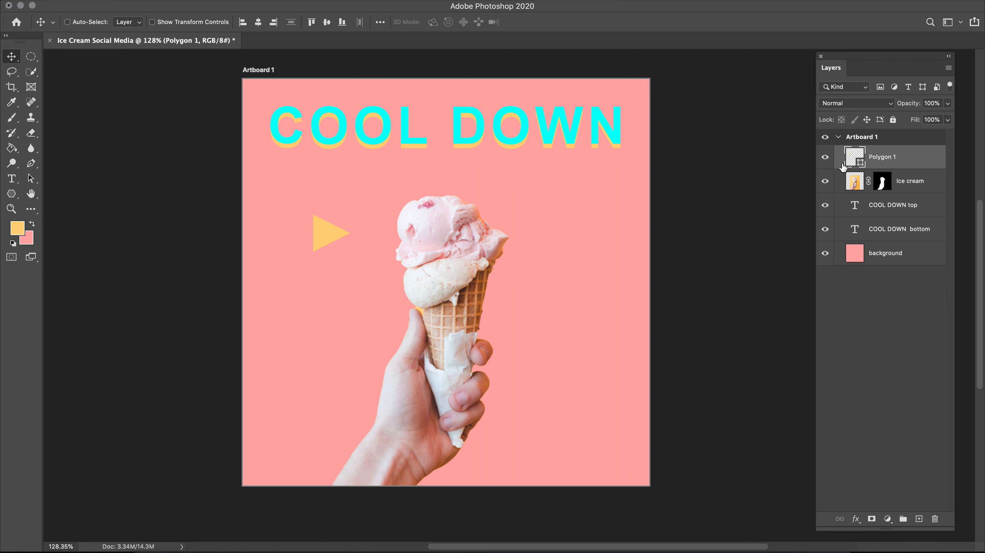
- Transform the triangle without keeping proportions to about 234% width and 56% height, placing it right of the ice cream scoops
key(ctrl+t)
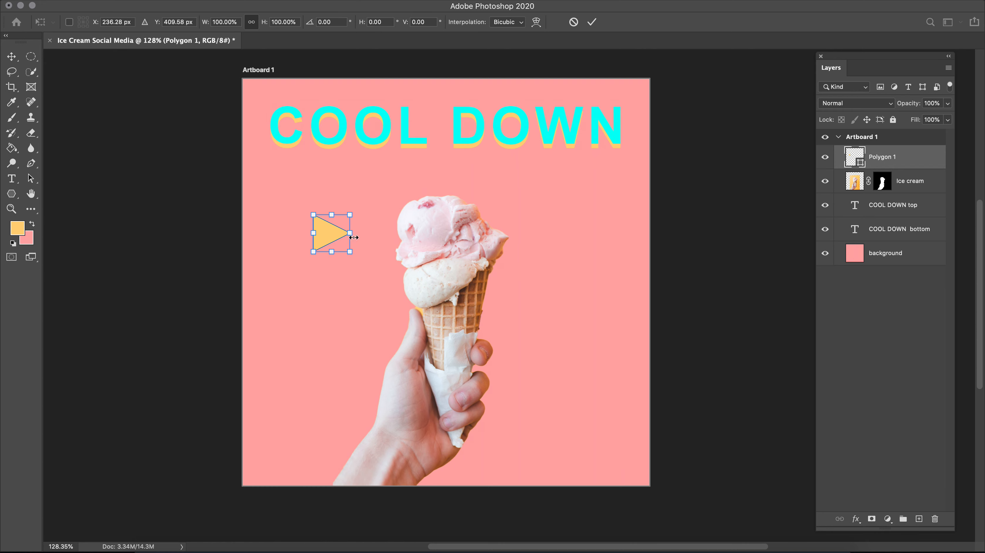
click(251, 25)
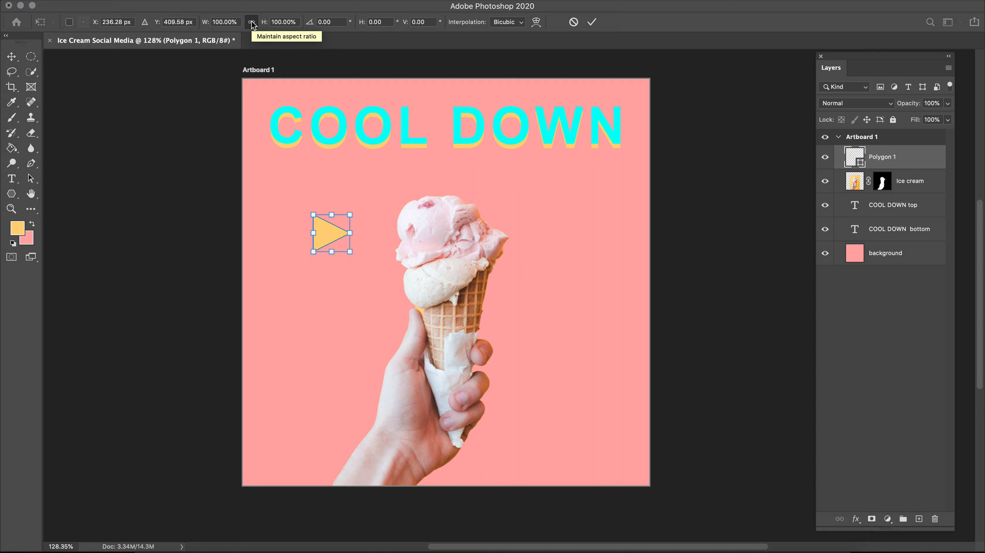
click(251, 22)
drag(349, 232, 541, 216)
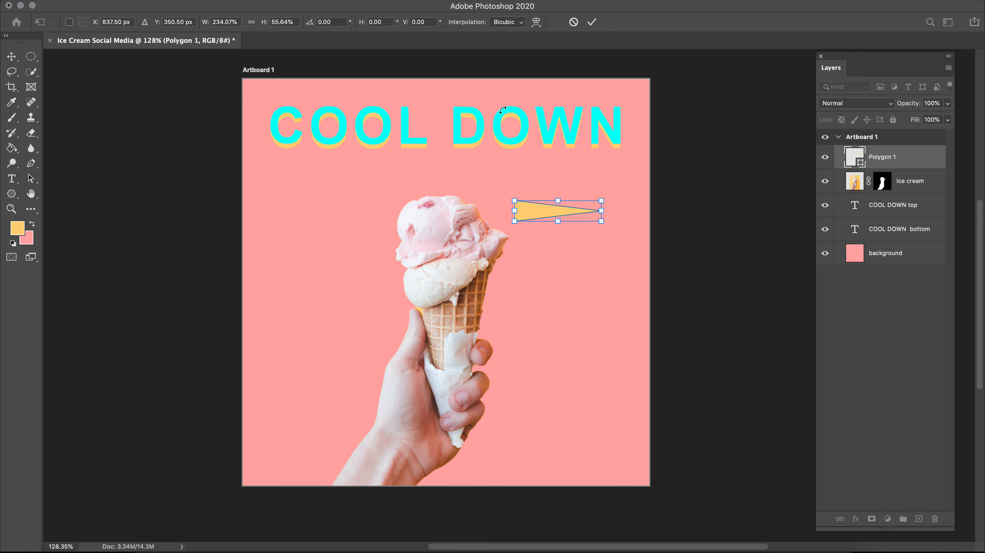
click(590, 23)
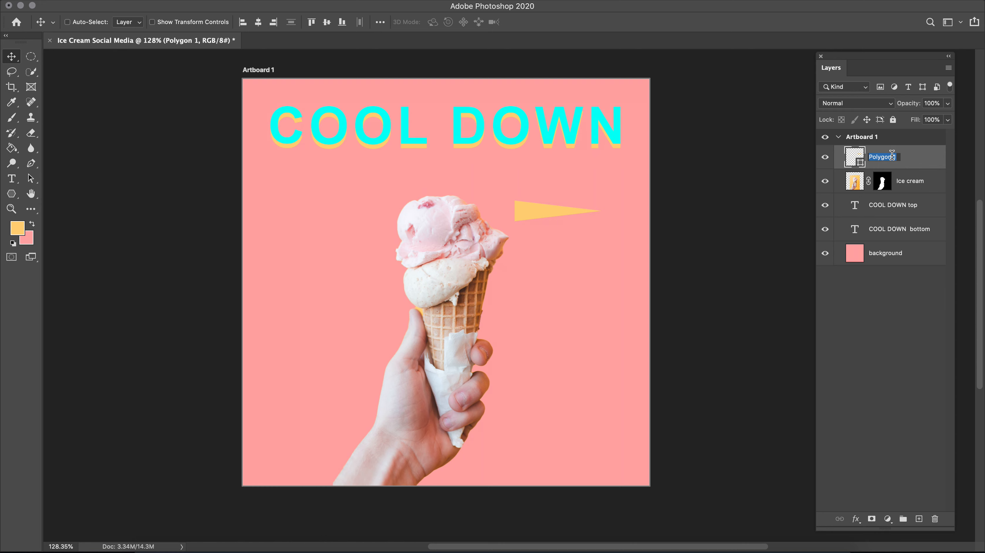
- Rename the Polygon 1 layer as triangle and duplicate it twice
text(triangle)
click(930, 175)
click(917, 157)
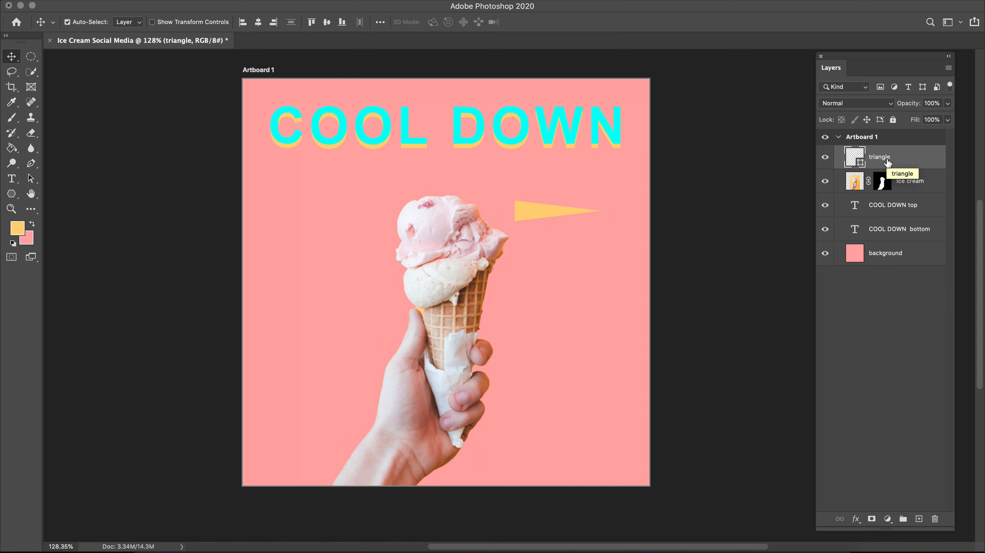
key(super+j)
key(super+j)
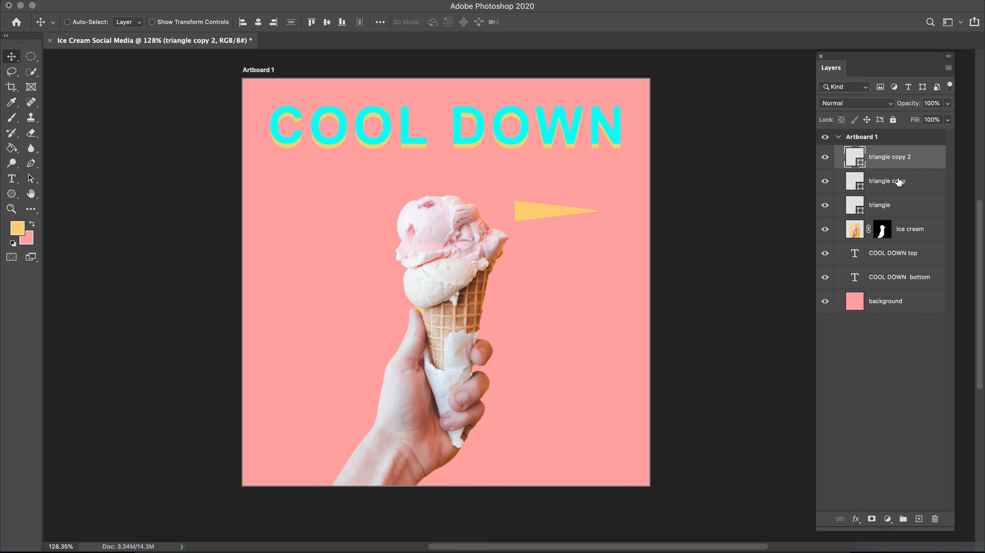
- Rename the triangle copy layer as baby triangle
click(890, 178)
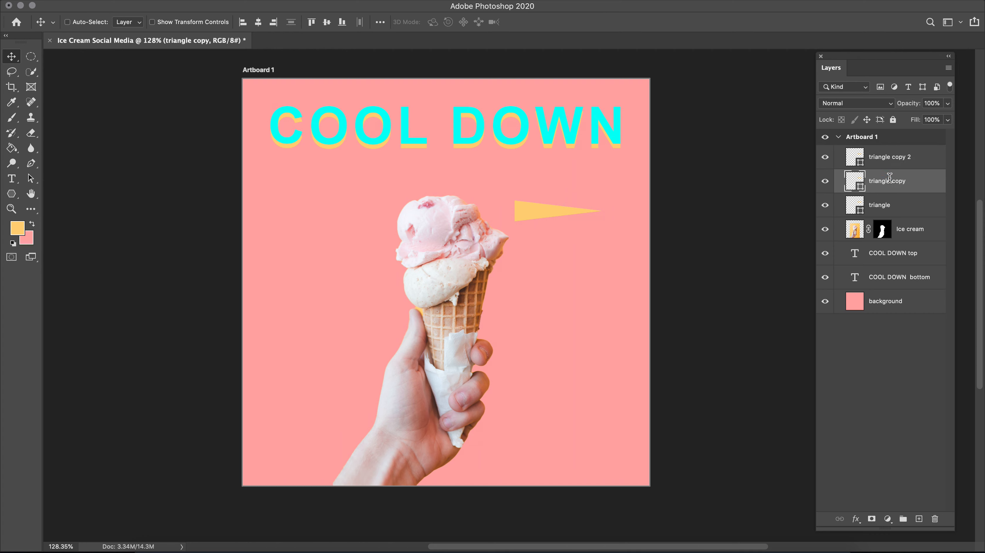
double_click(891, 179)
text(bbay)
text(aby)
text( triangle)
- Rename the triangle copy 2 layer as triangle 2
click(892, 156)
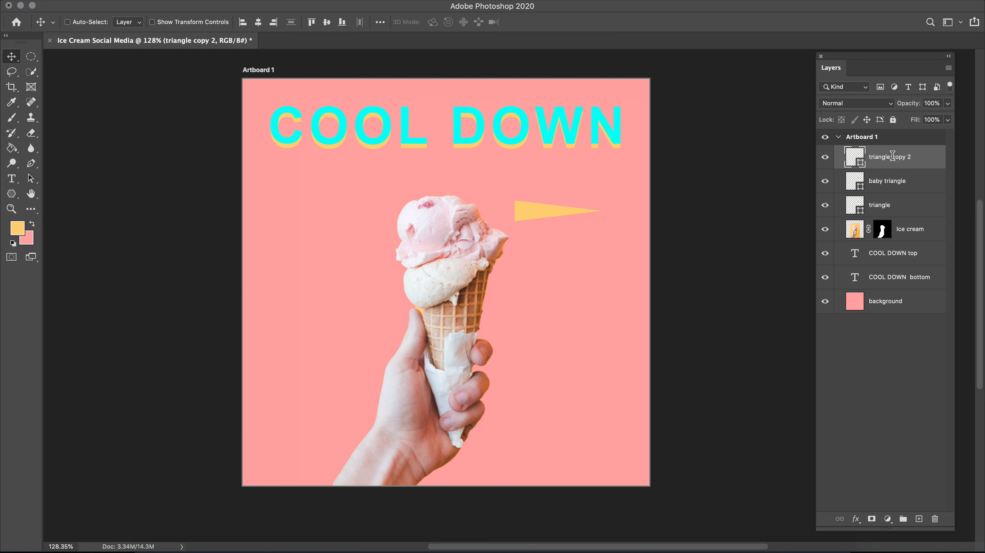
double_click(892, 155)
drag(891, 156, 941, 161)
text(2)
key(Return)
- Move the baby triangle below the original triangle and scale it to about half size
click(925, 185)
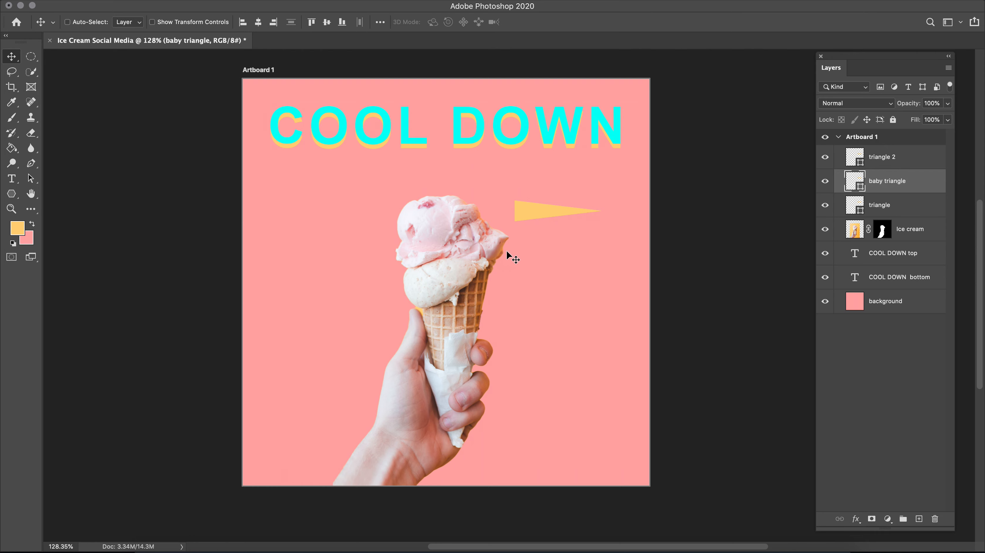
drag(533, 215, 535, 254)
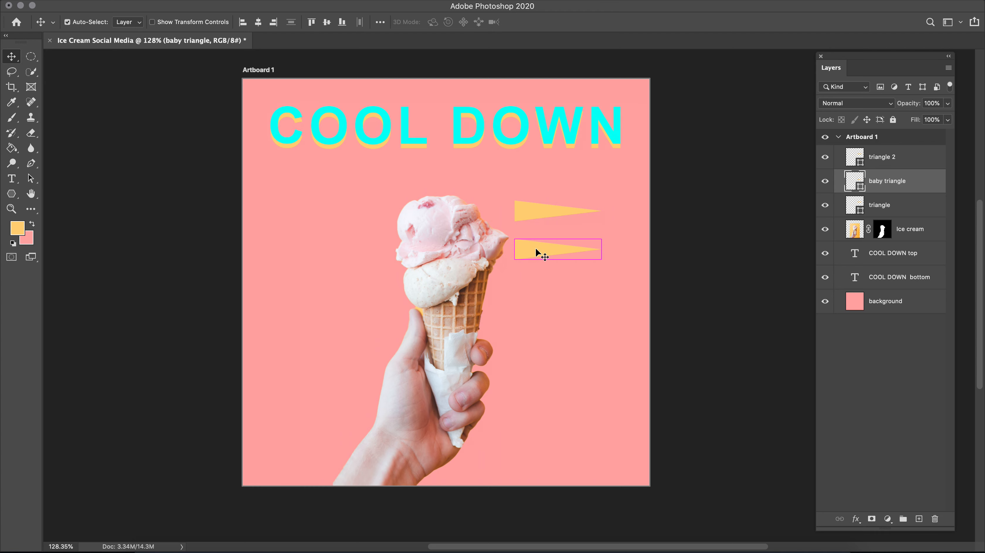
key(ctrl+t)
drag(601, 249, 536, 250)
click(591, 22)
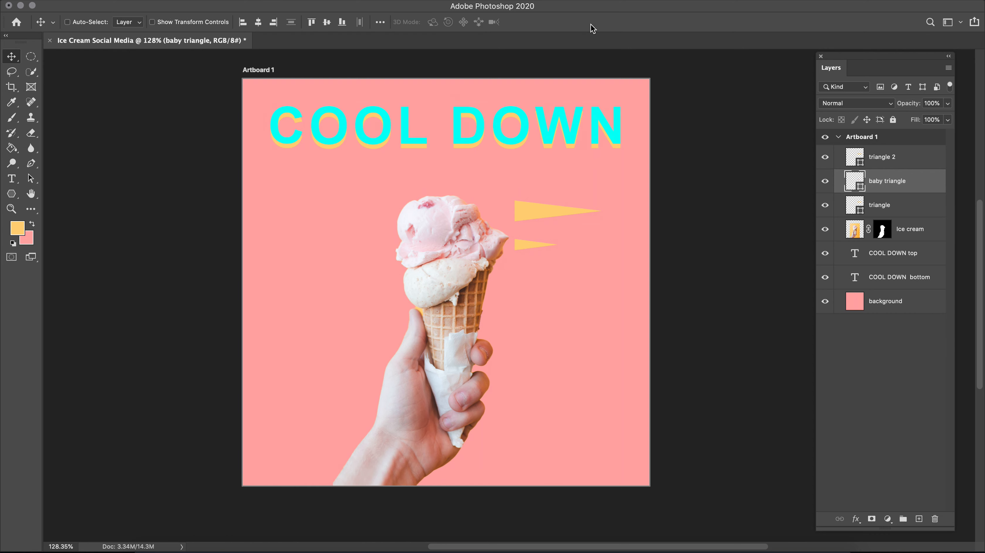
- Move triangle 2 above the original triangle and rotate it so its tip points toward the ice cream
click(903, 143)
click(902, 155)
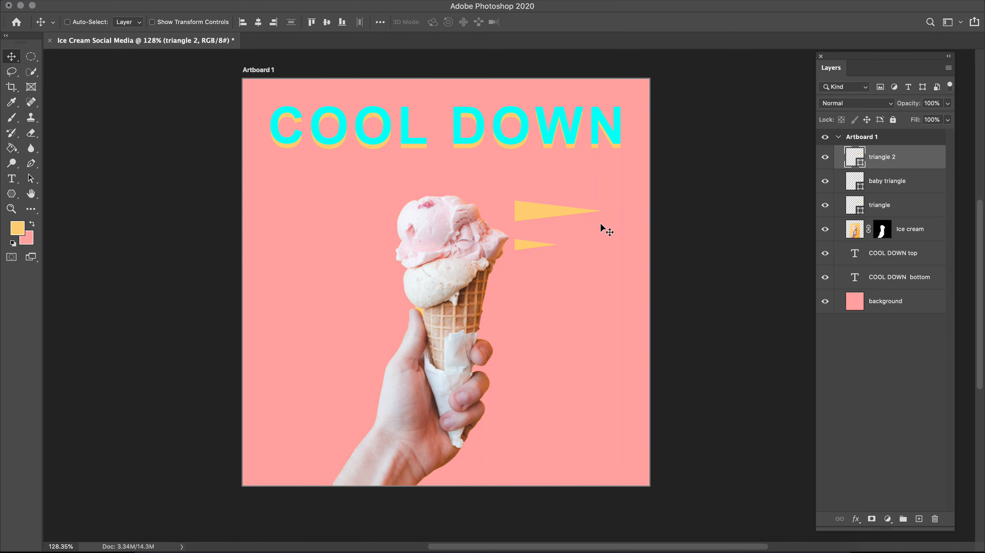
drag(535, 210, 537, 183)
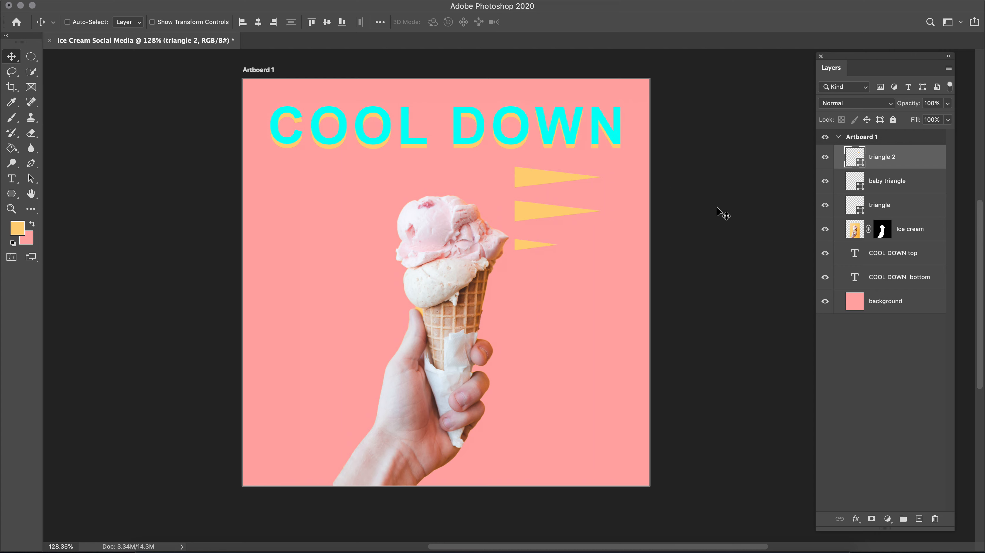
key(super+t)
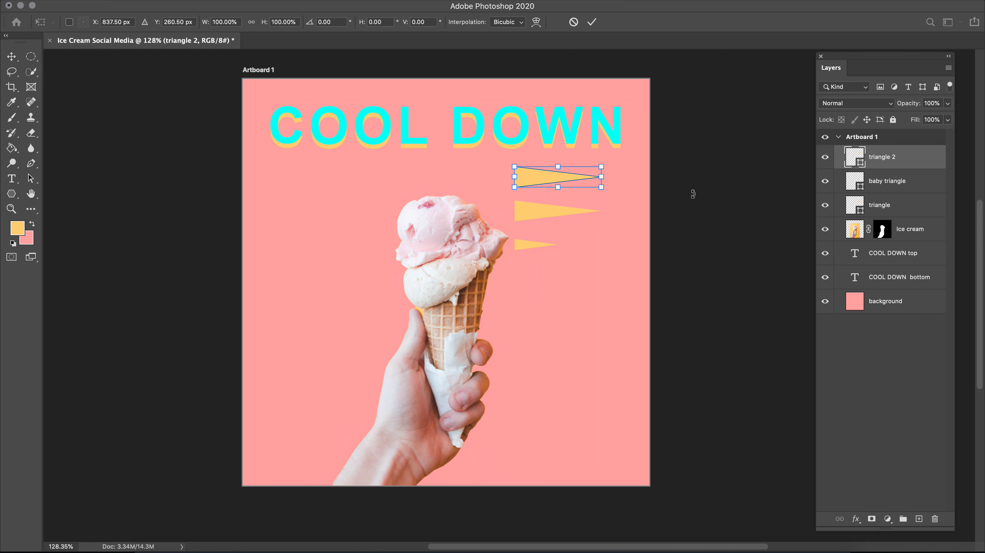
drag(614, 142, 452, 222)
- Rotate the baby triangle about 180° so its tip faces the ice cream
click(882, 183)
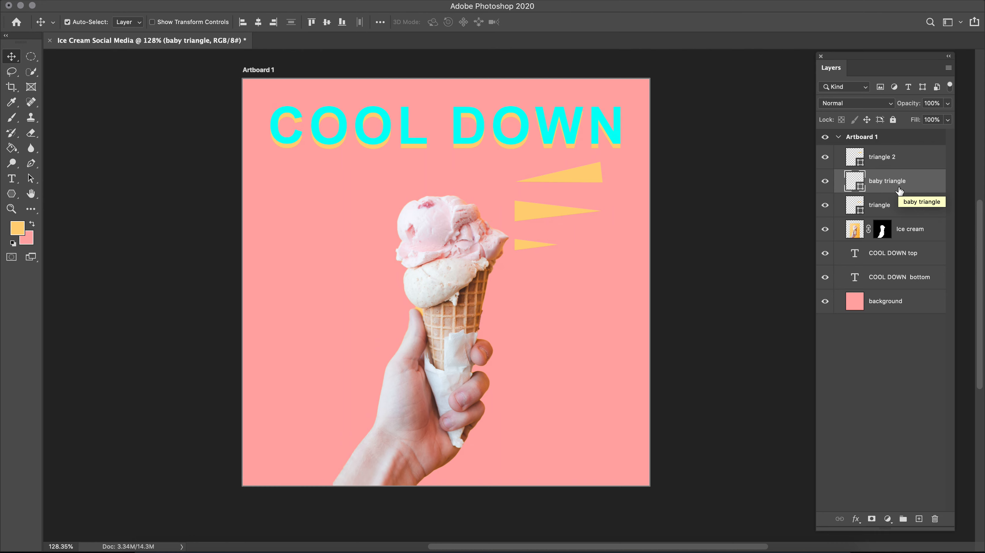
key(ctrl+t)
drag(565, 253, 563, 189)
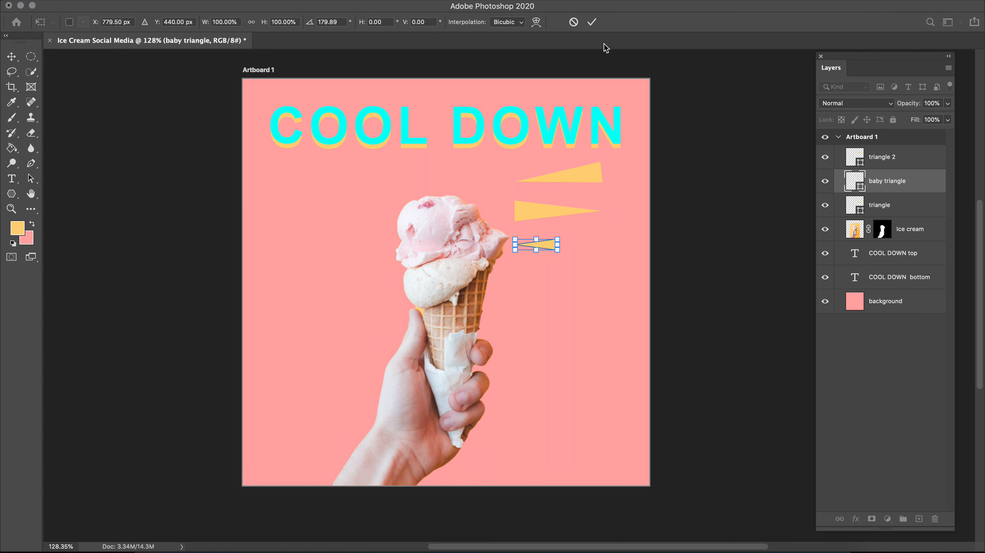
click(591, 22)
- Rotate the middle triangle so its tip points down toward the ice cream and shift it slightly down
click(892, 210)
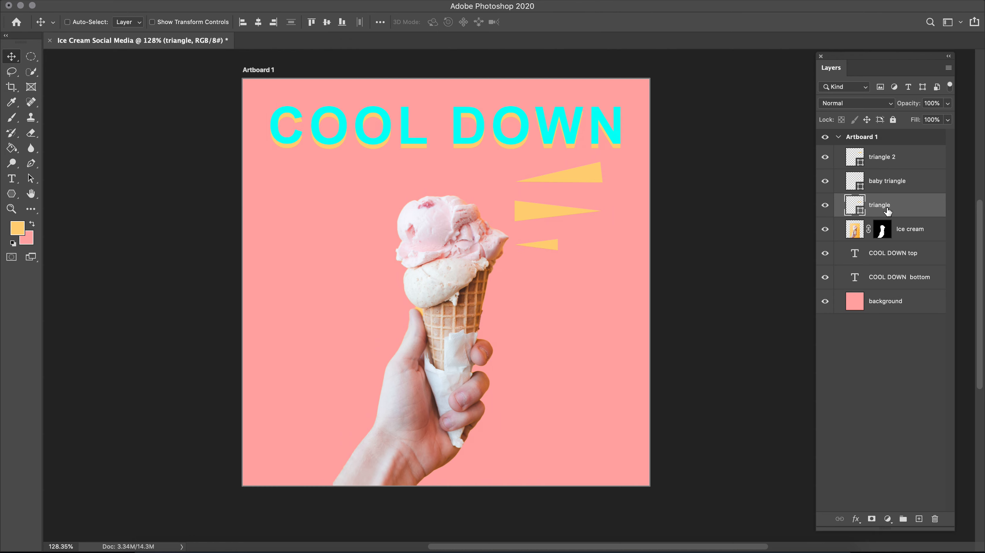
key(ctrl+t)
drag(612, 222, 508, 216)
click(591, 22)
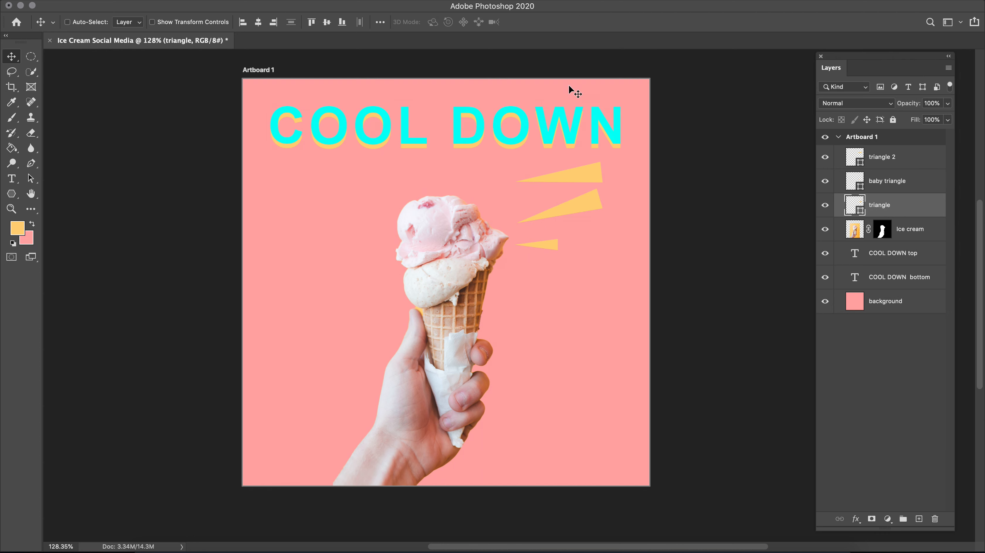
drag(574, 203, 574, 212)
- Move the baby triangle up, close beneath the middle triangle's tip
click(888, 182)
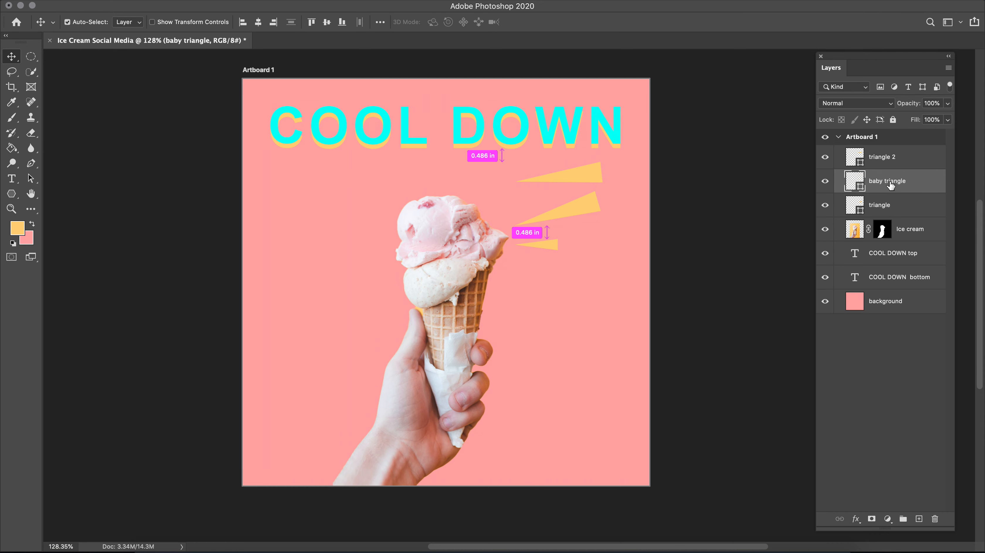
key(super+t)
drag(544, 245, 547, 236)
- Tilt the middle triangle slightly more steeply so it fans out from the scoops
click(883, 211)
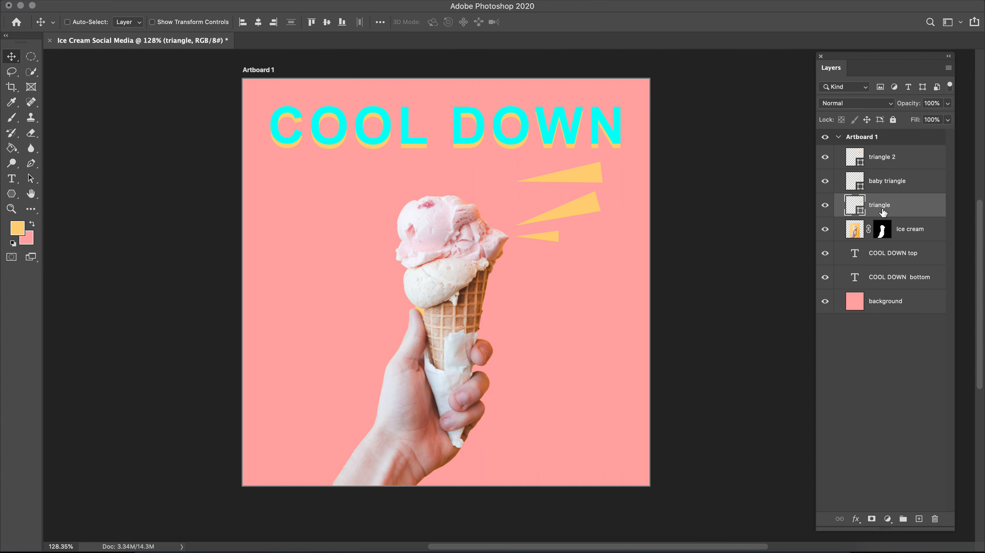
key(super+t)
drag(610, 196, 579, 199)
- Rotate the top triangle and place it below the baby triangle, angled downward with its tip facing the ice cream
click(889, 160)
key(super+t)
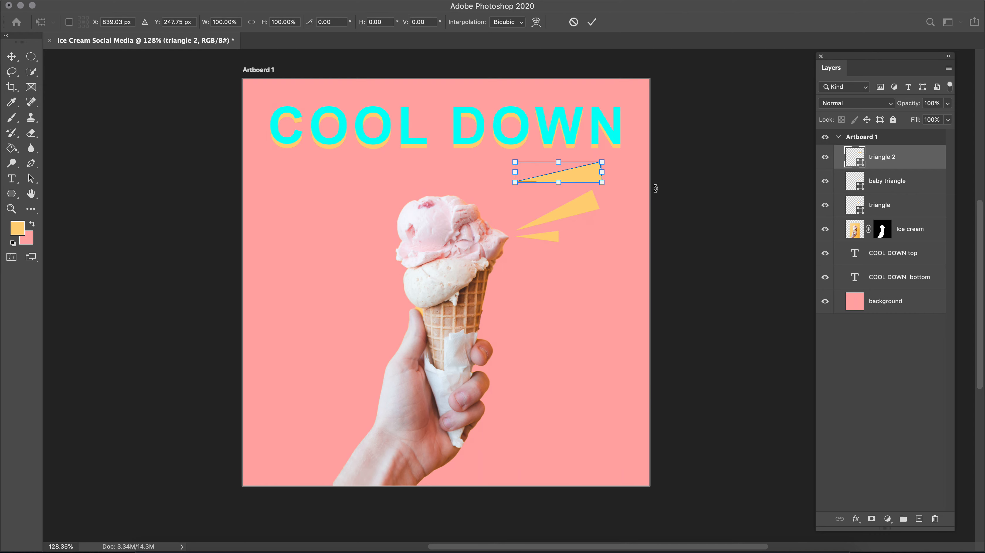
drag(587, 184, 578, 277)
- Select all three triangle layers, move them slightly up together and rotate the group slightly counterclockwise beside the scoops
click(910, 204)
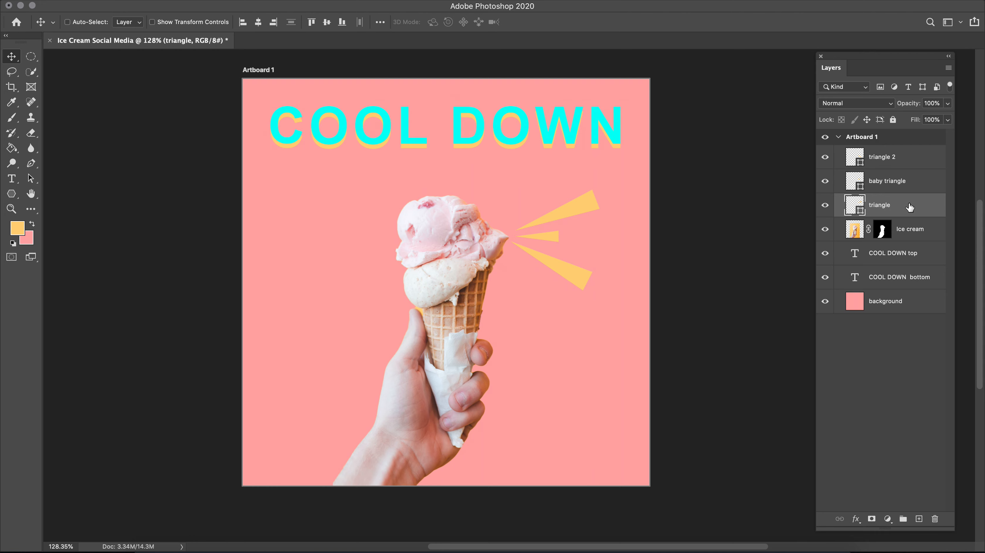
shift+click(914, 157)
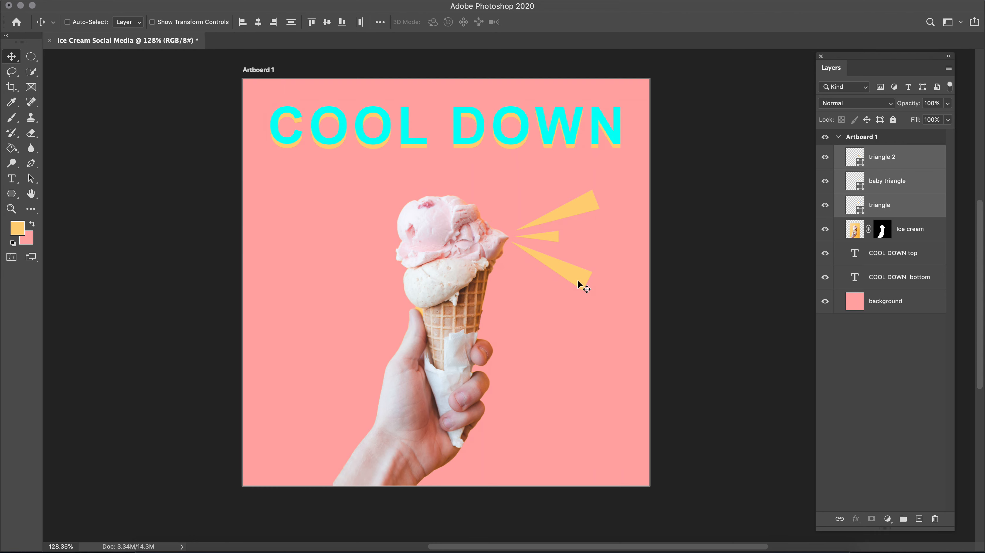
mouse_move(577, 280)
mouse_down()
mouse_move(582, 259)
mouse_move(582, 269)
mouse_up()
key(ctrl+t)
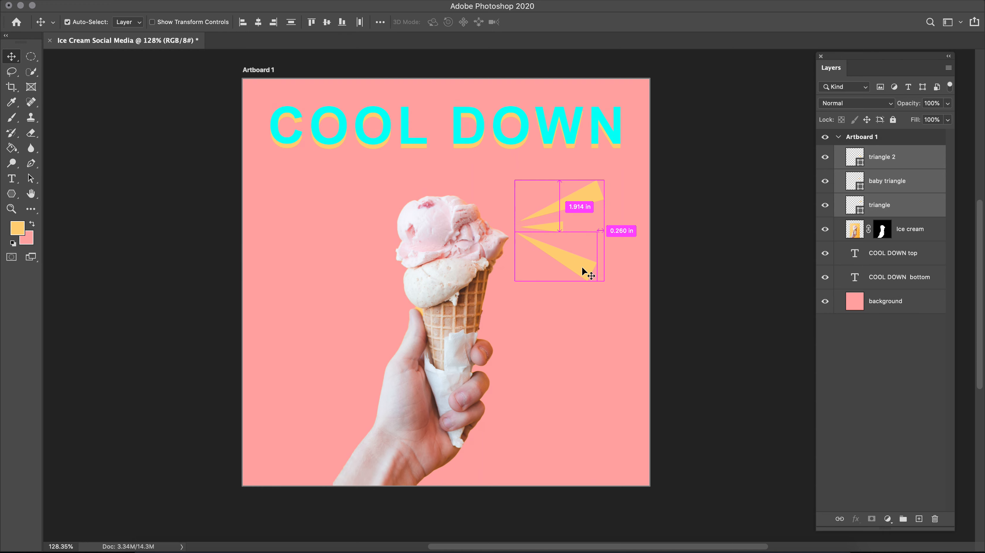
drag(612, 289, 581, 251)
click(591, 22)
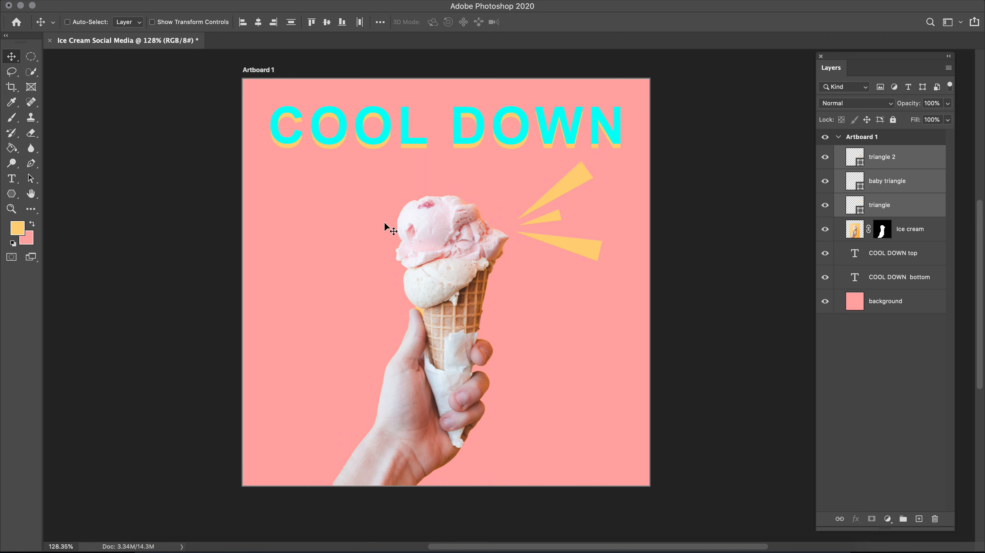
click(93, 0)
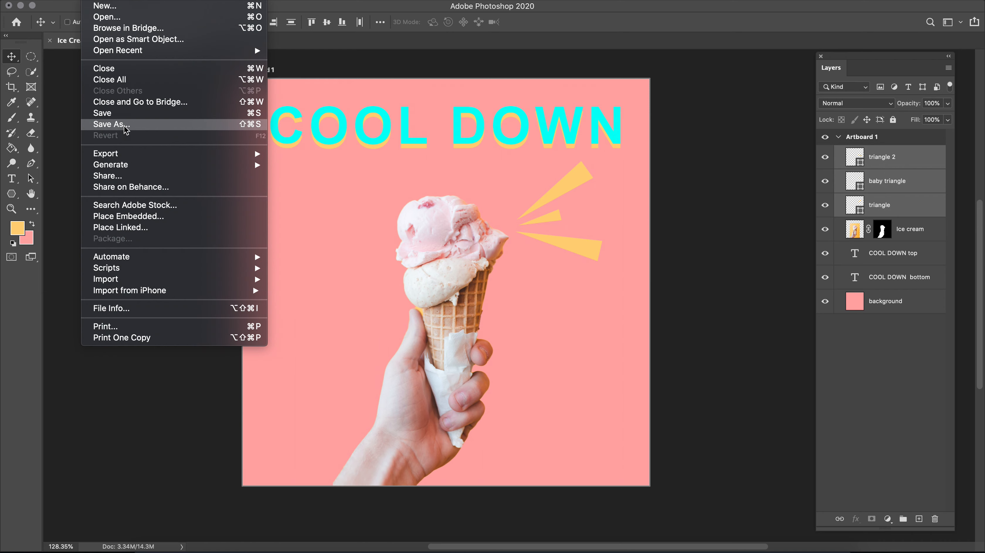
click(65, 131)
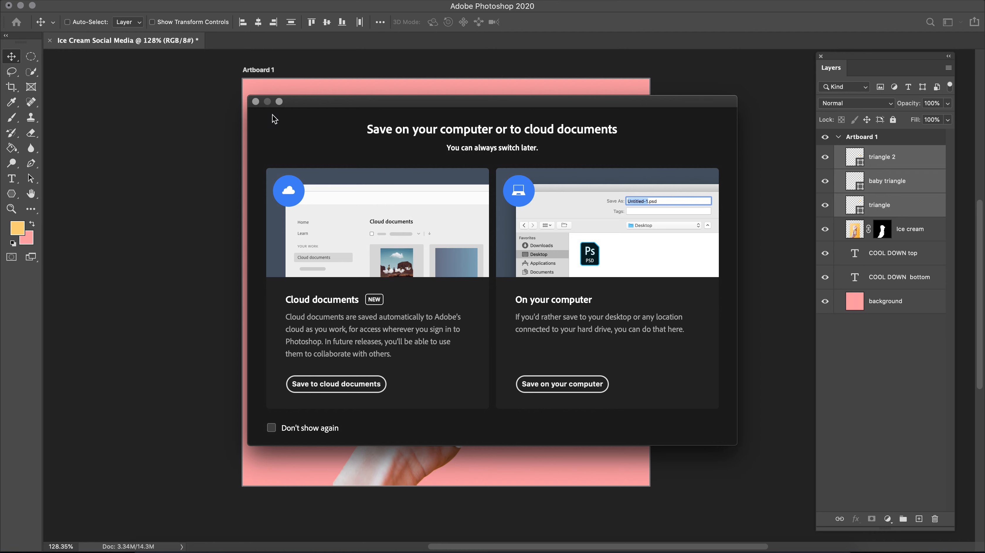
click(255, 101)
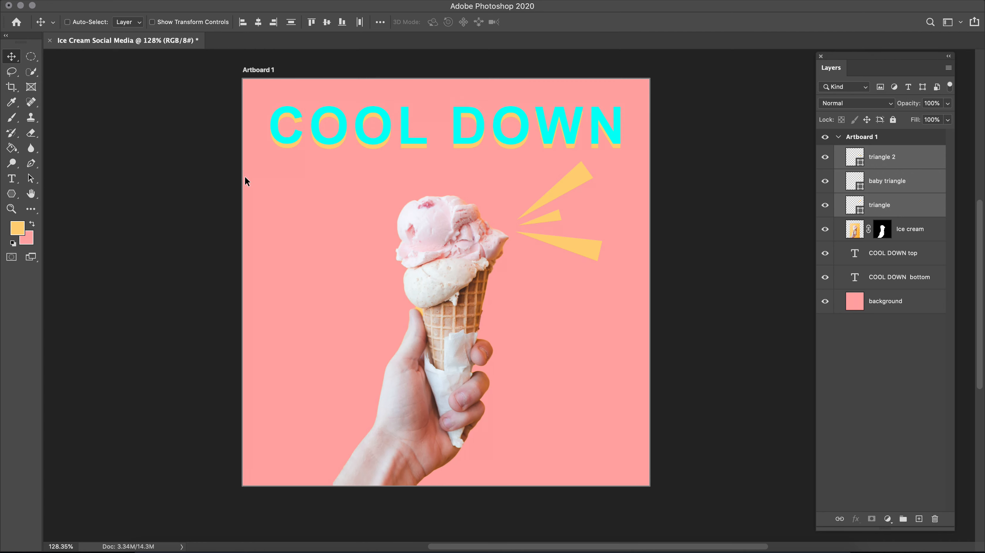